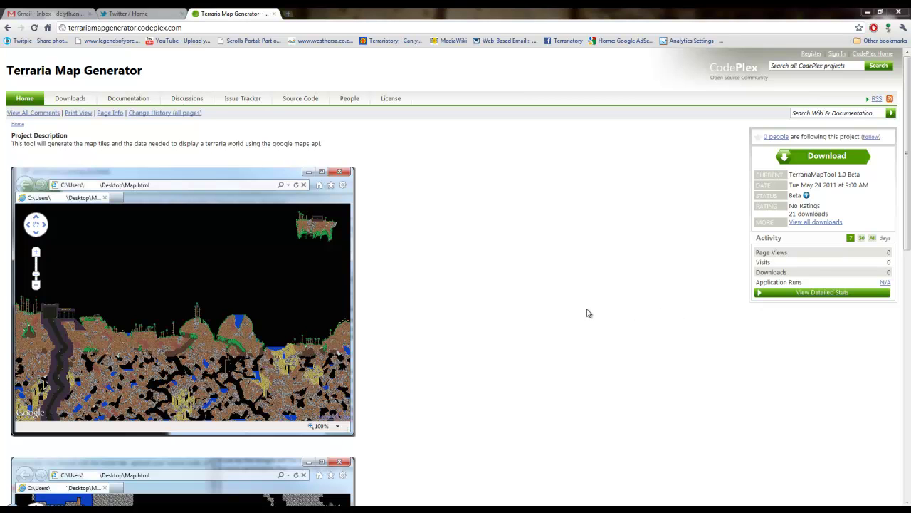
- Look through the sample map screenshots on the Terraria Map Generator project page
drag(908, 219, 881, 209)
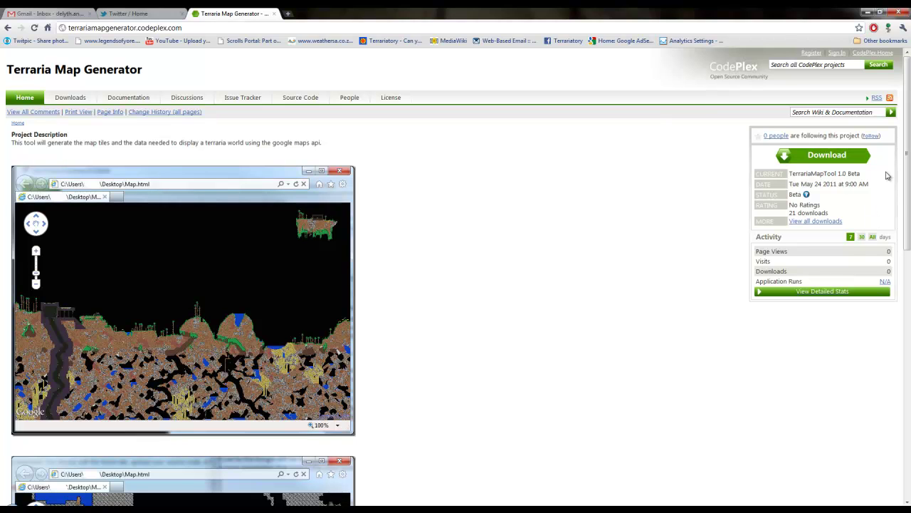
drag(906, 181, 902, 429)
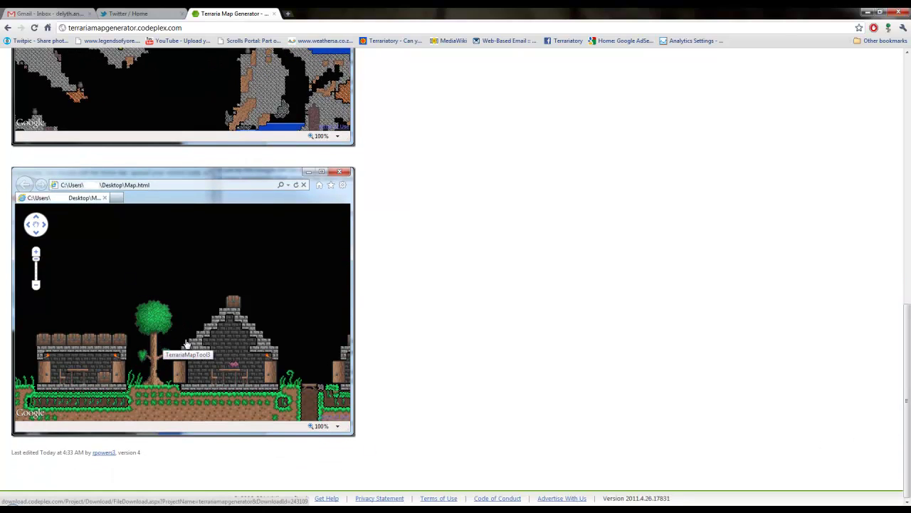
scroll(182, 350, up, 3)
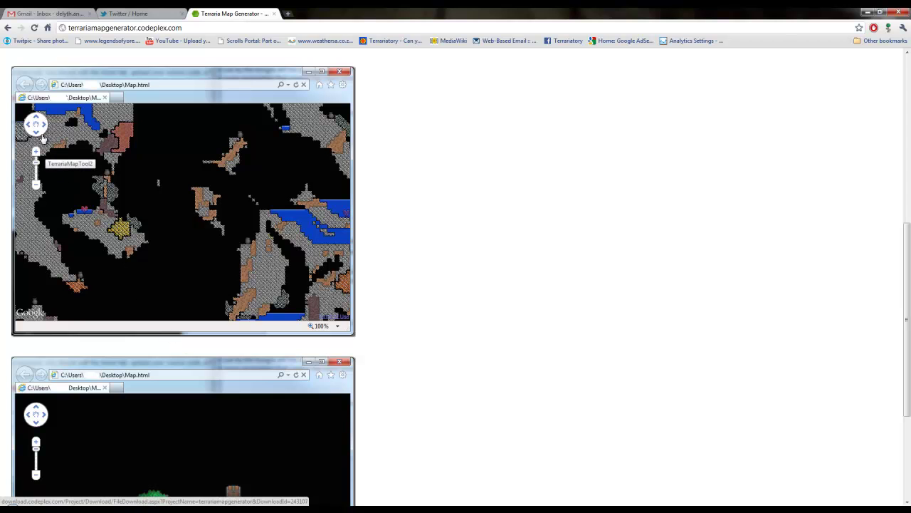
scroll(410, 310, up, 5)
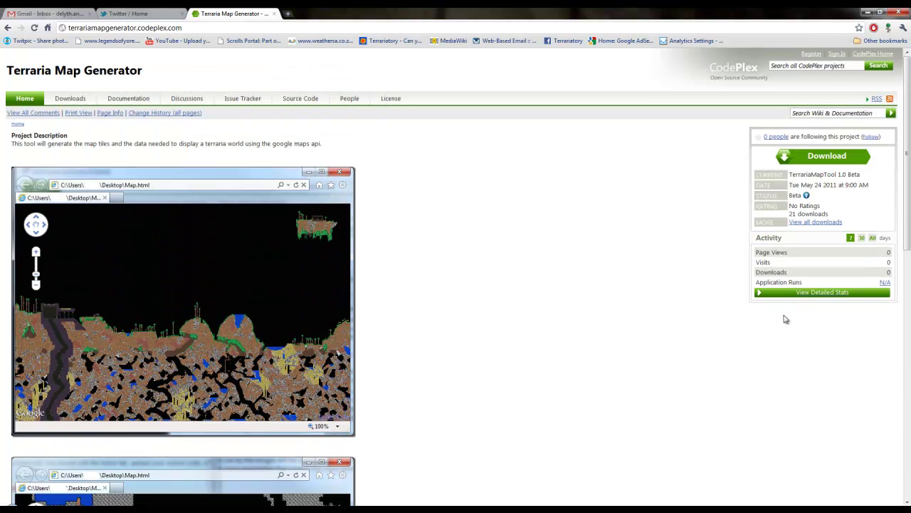
- Switch to the desktop, open the Terraria Google Map folder and open its Readme.txt
click(909, 504)
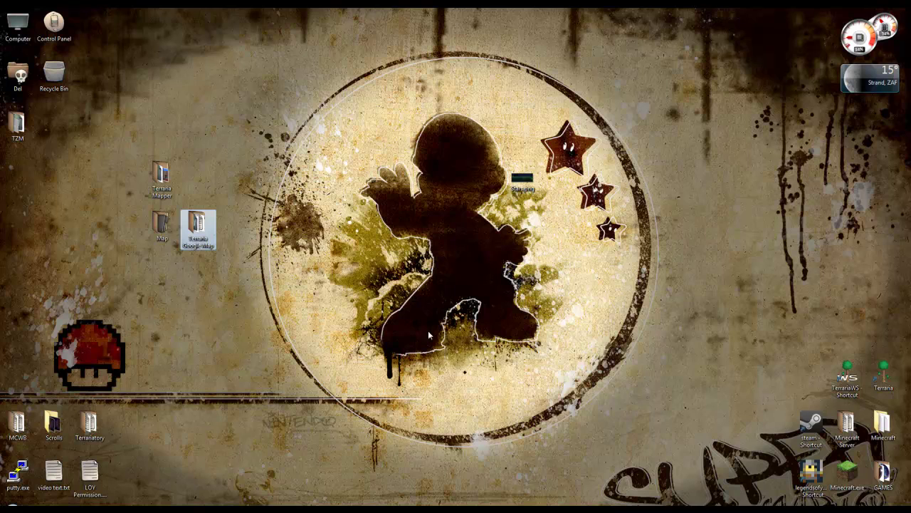
click(87, 214)
double_click(197, 227)
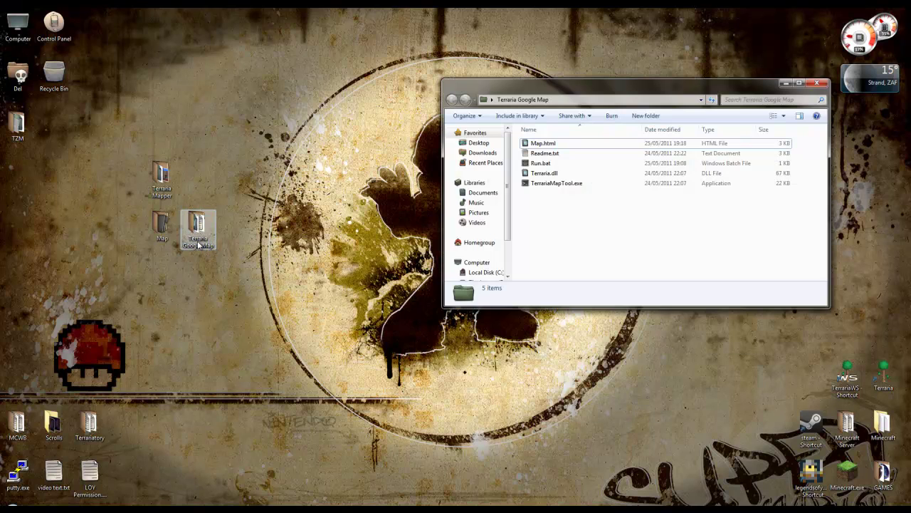
drag(532, 85, 349, 73)
double_click(362, 143)
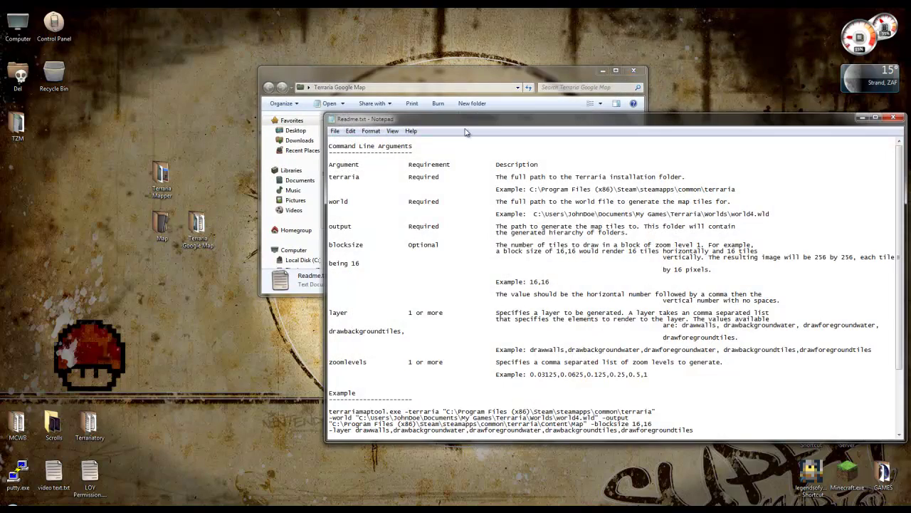
- Read the Readme's command line arguments, the example command and the basePath instruction for viewing the map
drag(477, 96, 227, 91)
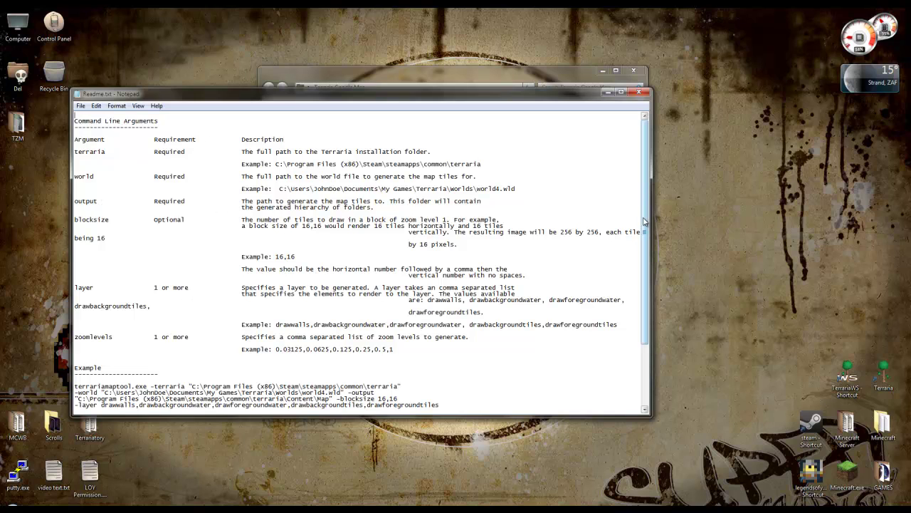
scroll(207, 333, down, 4)
drag(239, 332, 212, 339)
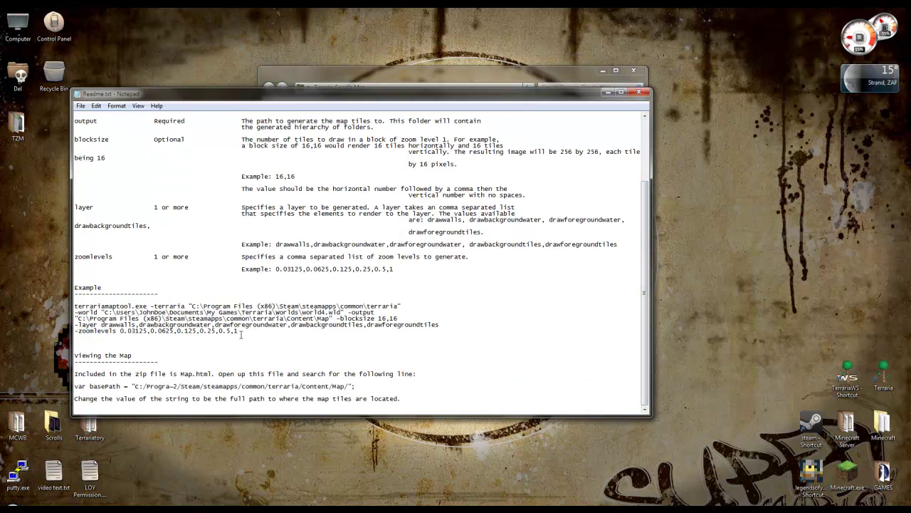
drag(271, 95, 342, 39)
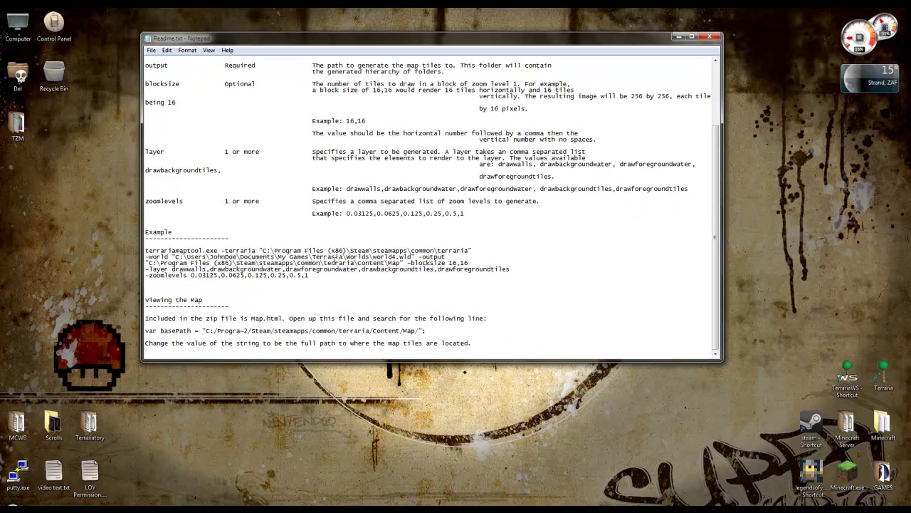
drag(322, 282, 154, 238)
click(243, 290)
drag(427, 331, 203, 332)
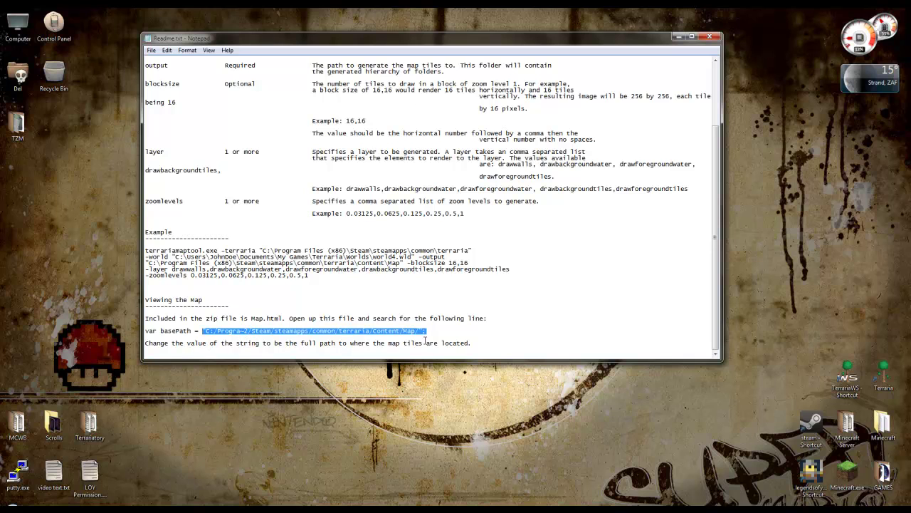
click(481, 343)
- Arrange the Readme beside the folder window and copy the full example terrariamaptool.exe command from it
drag(357, 38, 533, 175)
drag(383, 86, 395, 45)
click(484, 413)
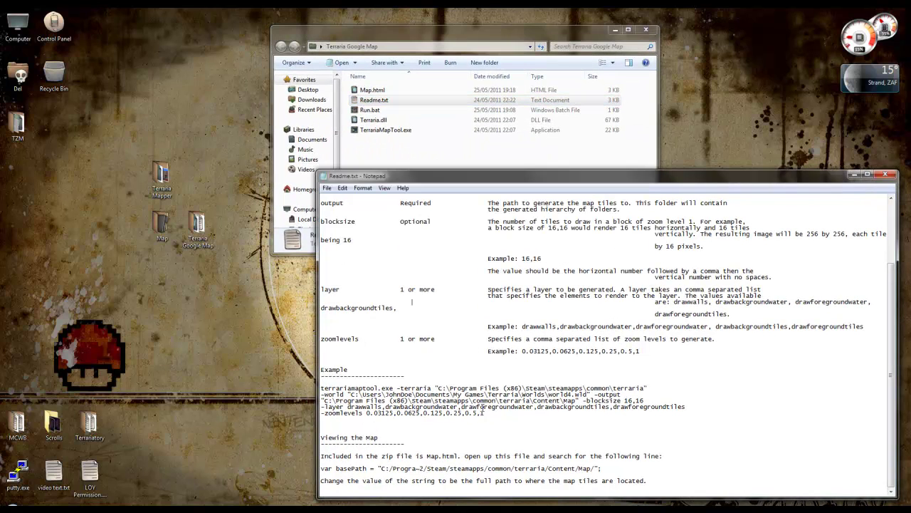
drag(484, 413, 320, 388)
right_click(339, 395)
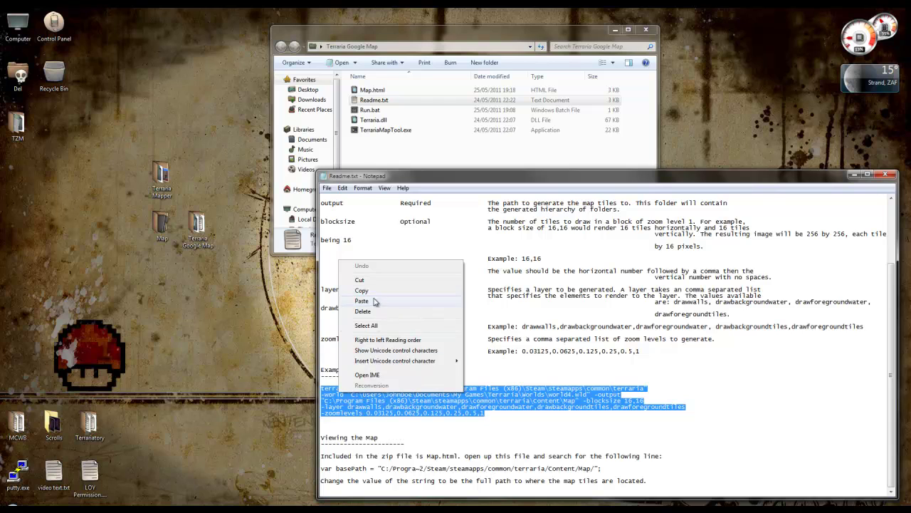
click(419, 295)
- Create a new text document in the Terraria Google Map folder and name it RunMapGen
click(417, 153)
right_click(396, 163)
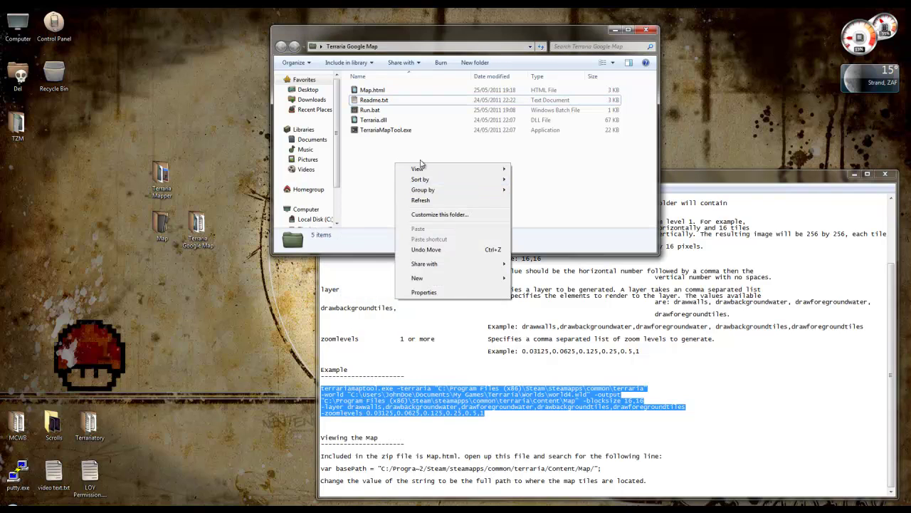
click(421, 154)
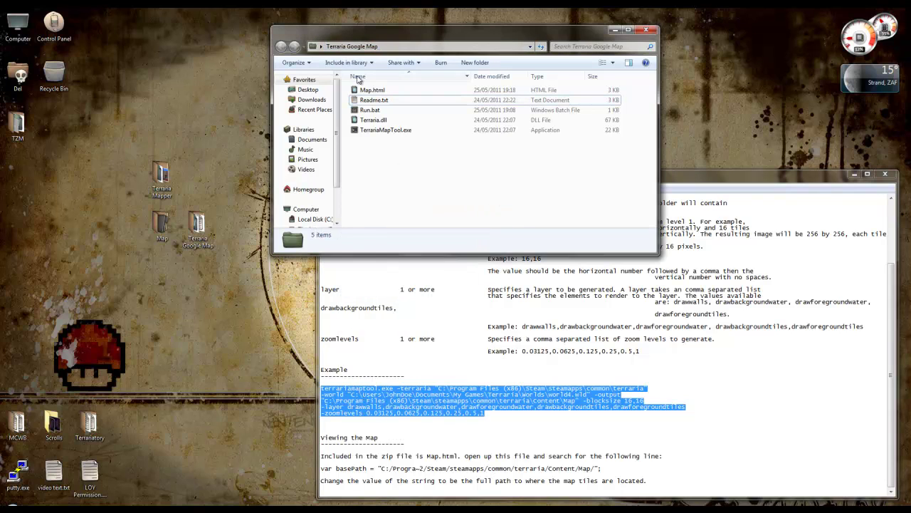
right_click(370, 178)
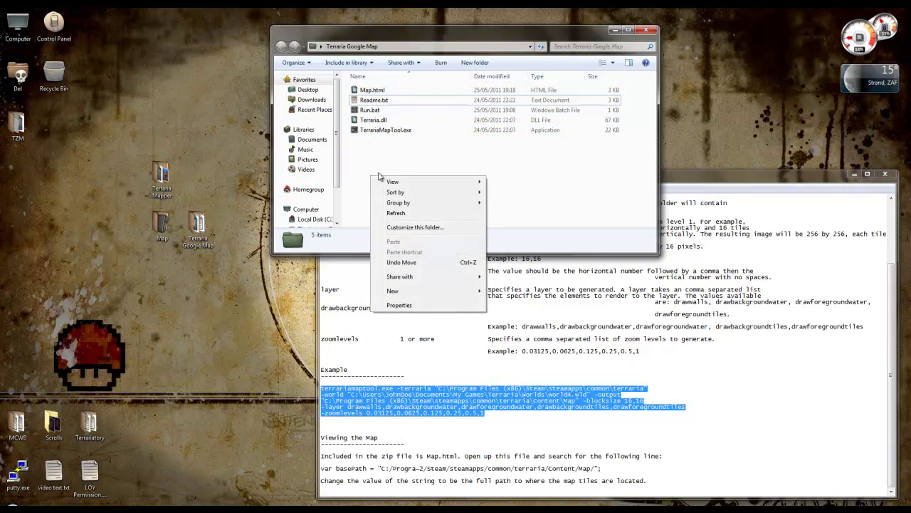
mouse_move(403, 194)
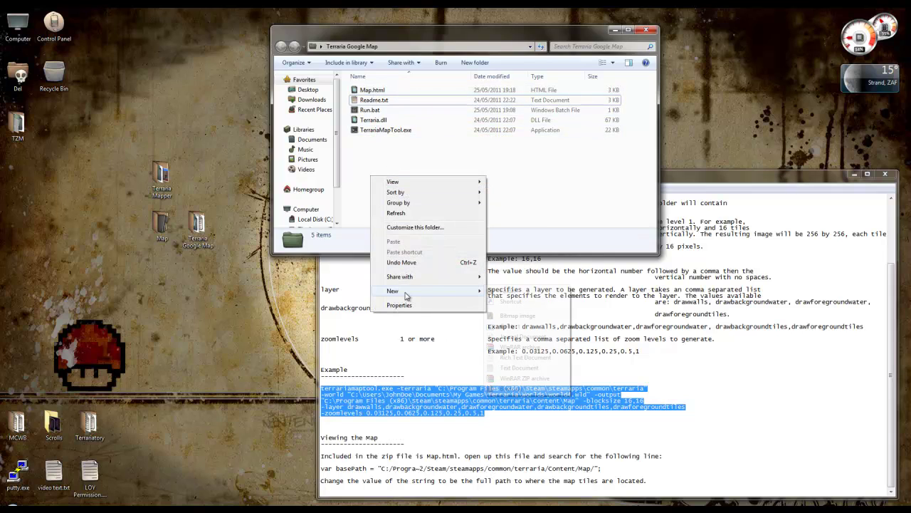
mouse_move(409, 294)
click(518, 367)
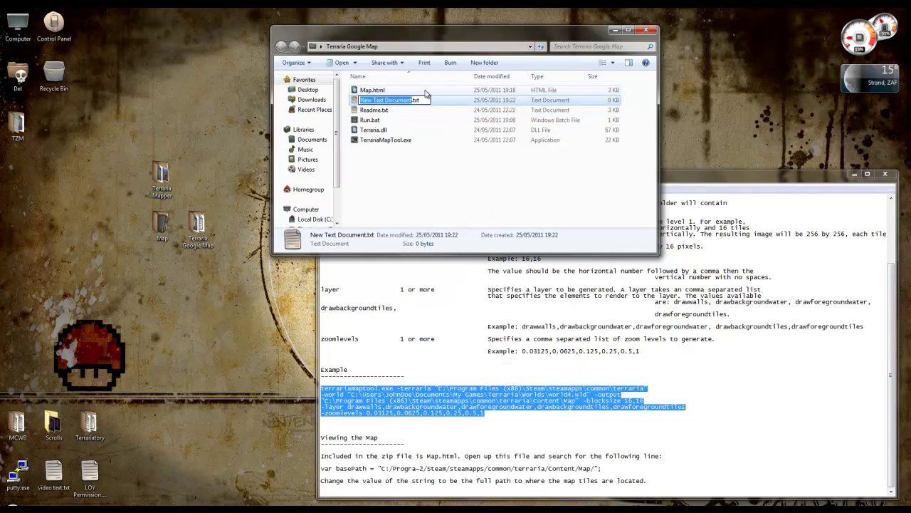
text(RunMap)
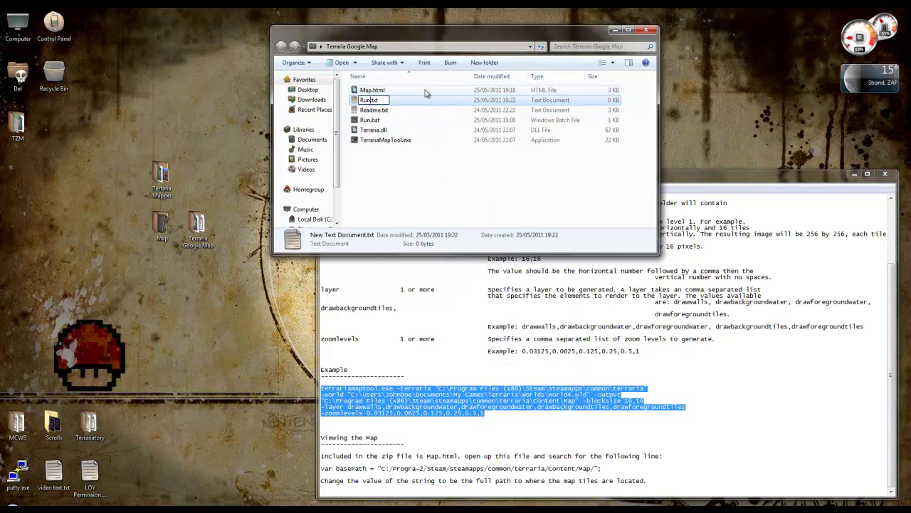
text(Gen)
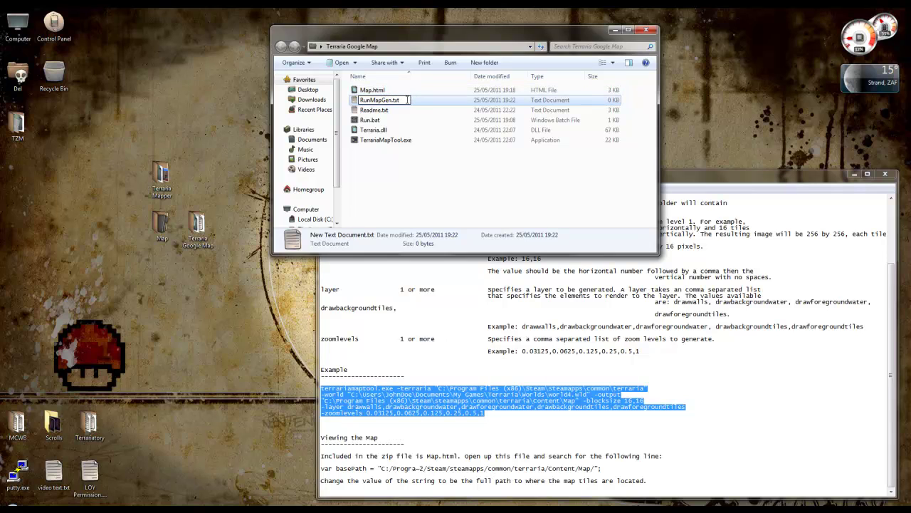
- Change the new RunMapGen file's extension to .bat and accept the extension change
click(408, 99)
key(BackSpace)
key(BackSpace)
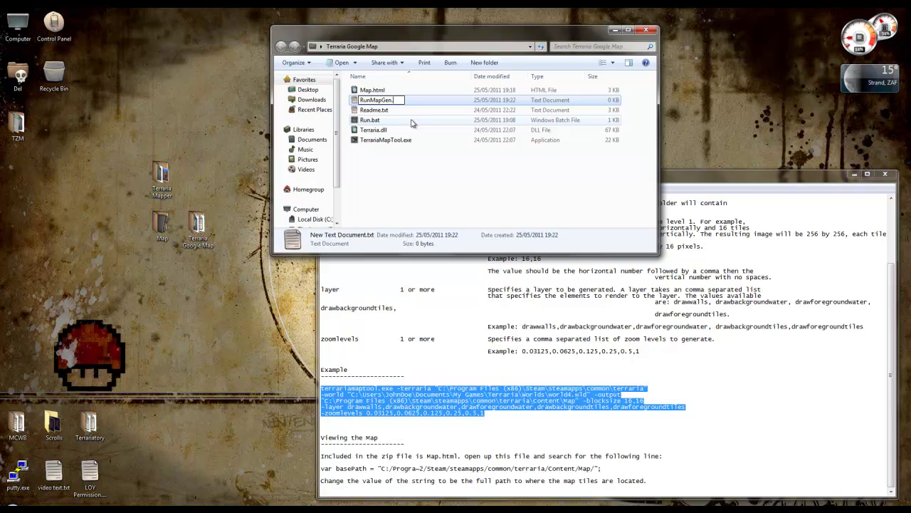
text(bat)
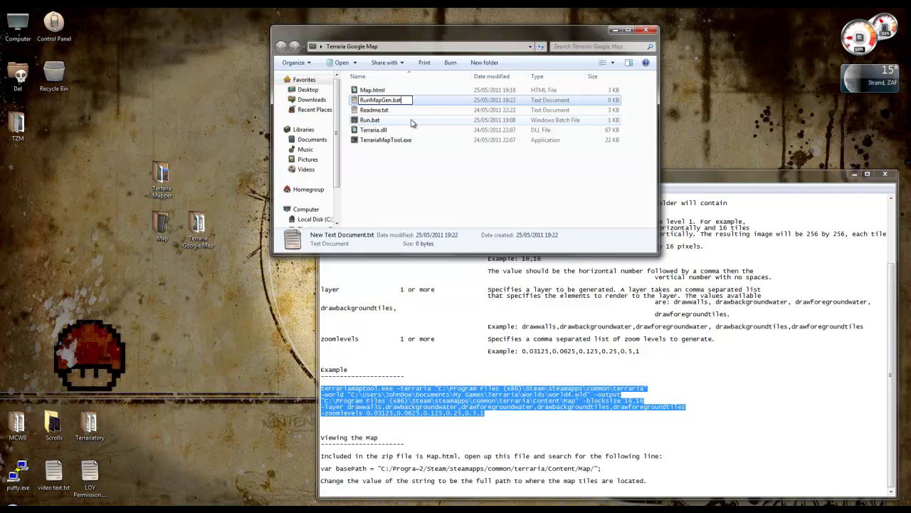
click(410, 194)
click(491, 265)
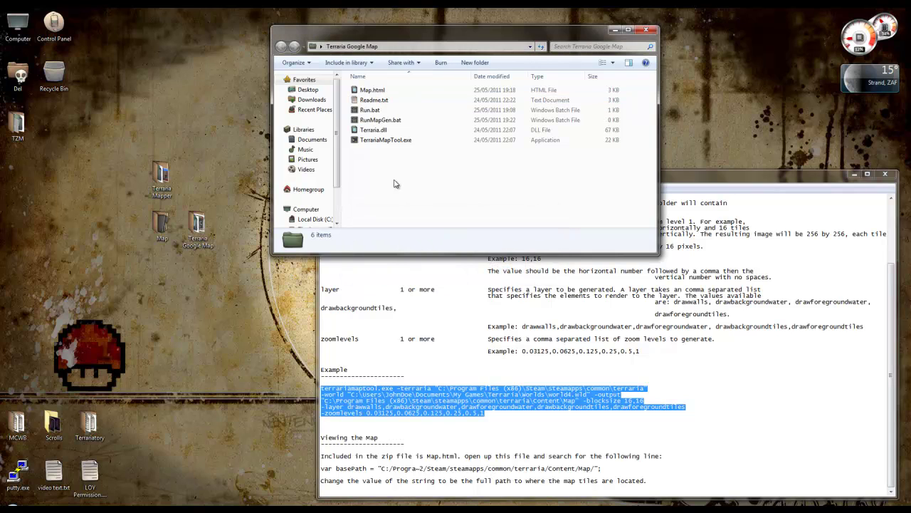
- Open RunMapGen.bat for editing and paste the copied example command into it
click(375, 120)
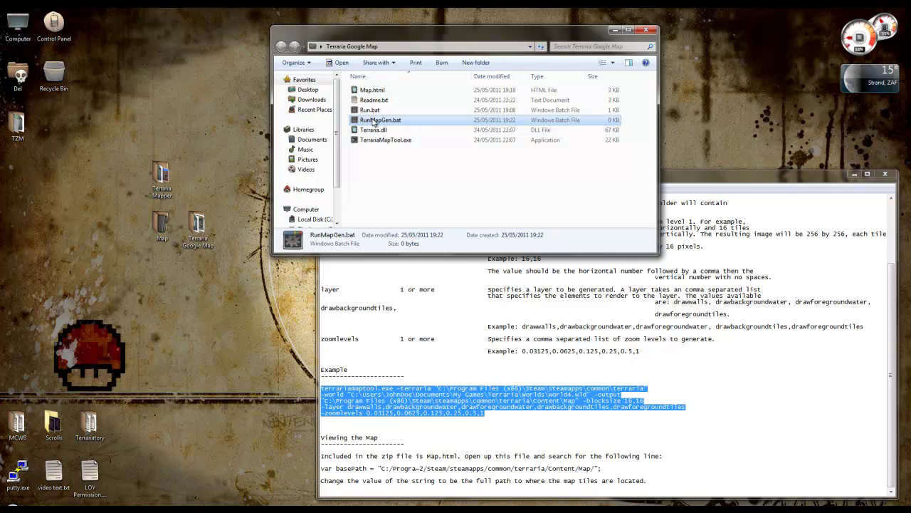
right_click(391, 123)
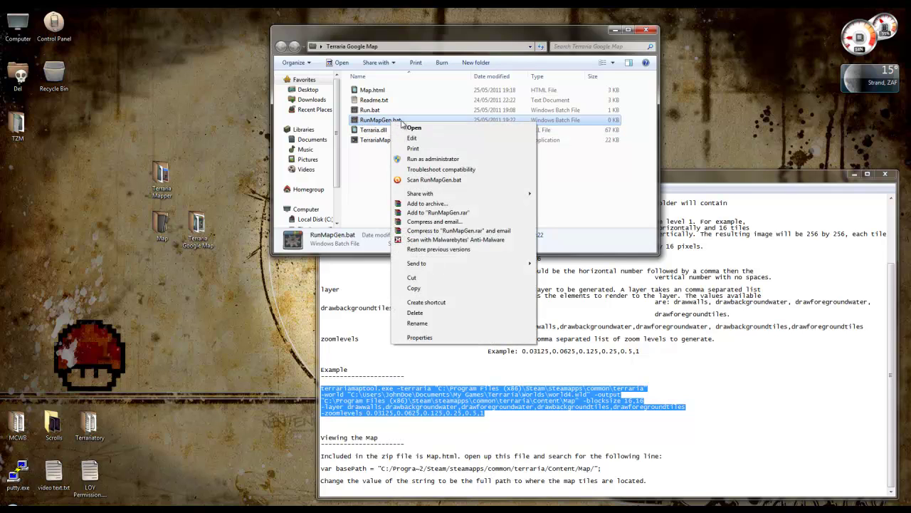
click(416, 136)
key(ctrl+v)
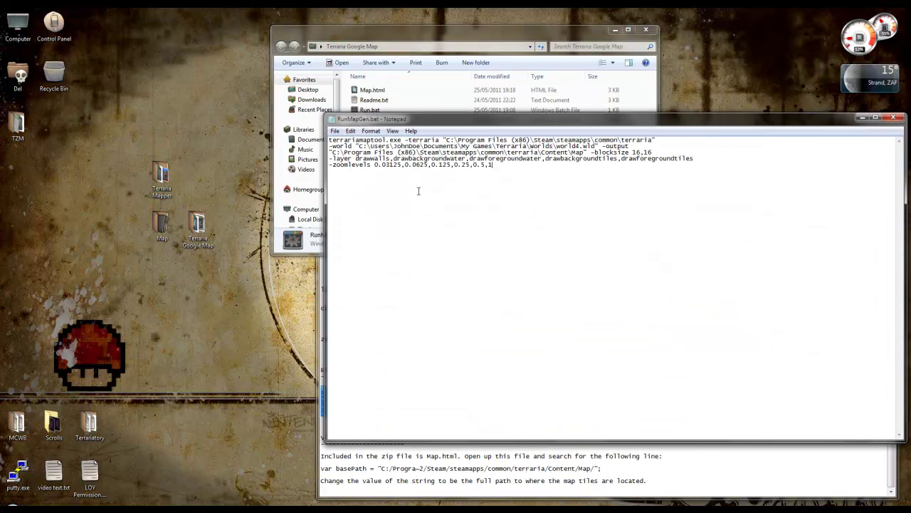
- Examine the terrariamaptool.exe call and its -terraria installation path in RunMapGen.bat
drag(433, 119, 345, 90)
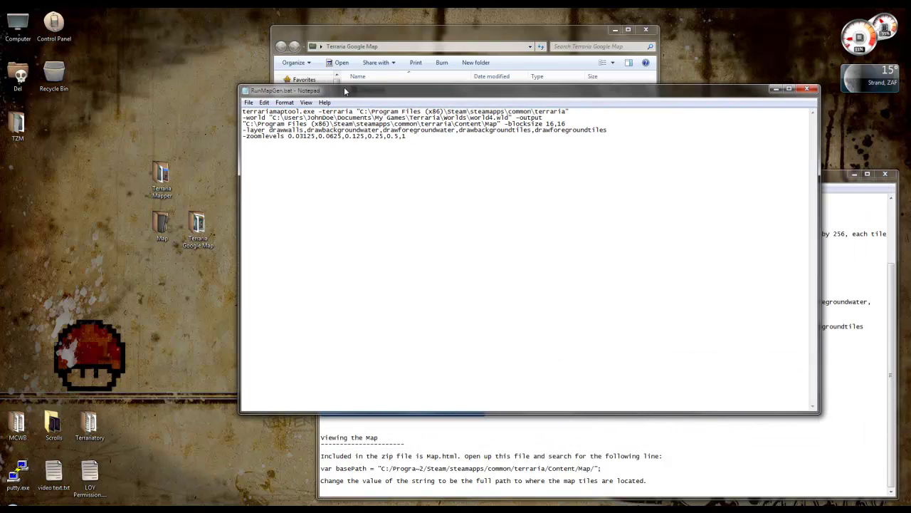
click(244, 112)
drag(243, 112, 357, 113)
click(360, 112)
drag(567, 112, 364, 112)
click(366, 112)
drag(568, 112, 367, 111)
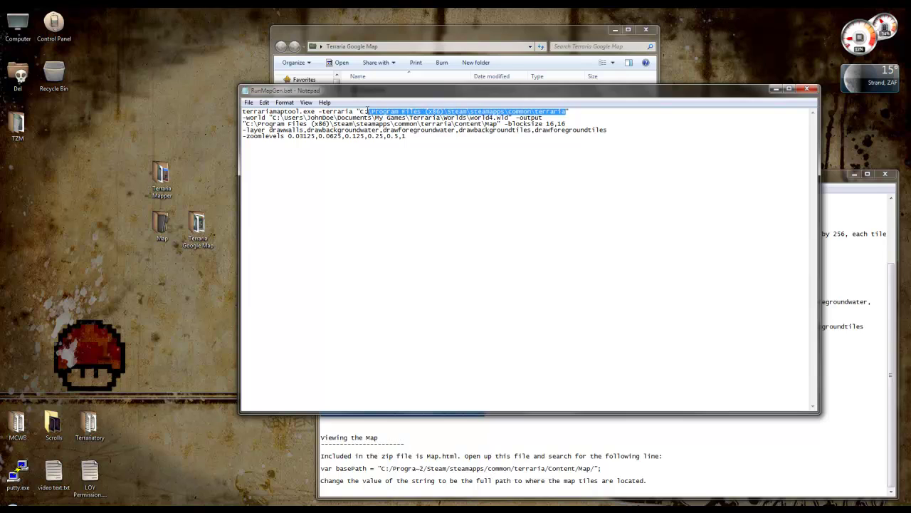
click(584, 112)
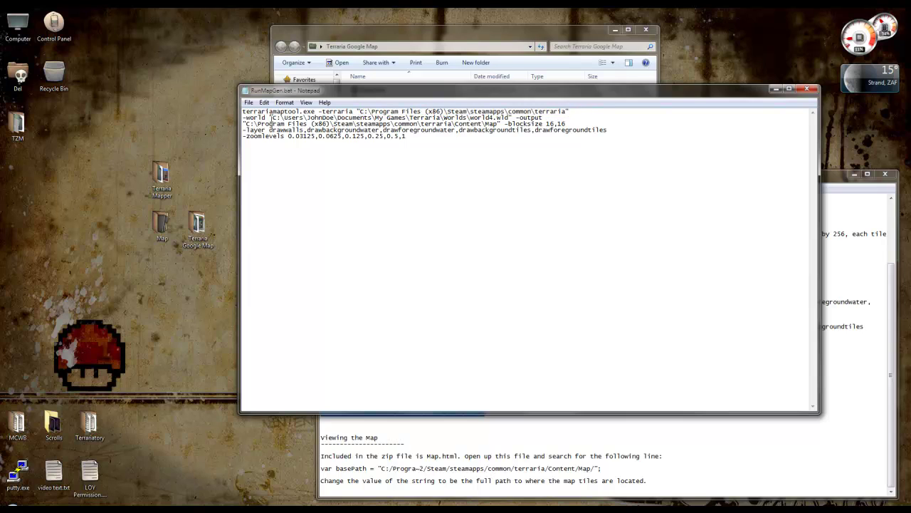
- Examine the -world argument, checking the user folder and the world file name in its path
double_click(263, 118)
click(264, 117)
drag(311, 117, 335, 117)
click(348, 118)
drag(472, 117, 511, 117)
click(514, 119)
- Examine the -output path for the map tiles against the desktop Map folder, and review the whole command
drag(246, 124, 347, 124)
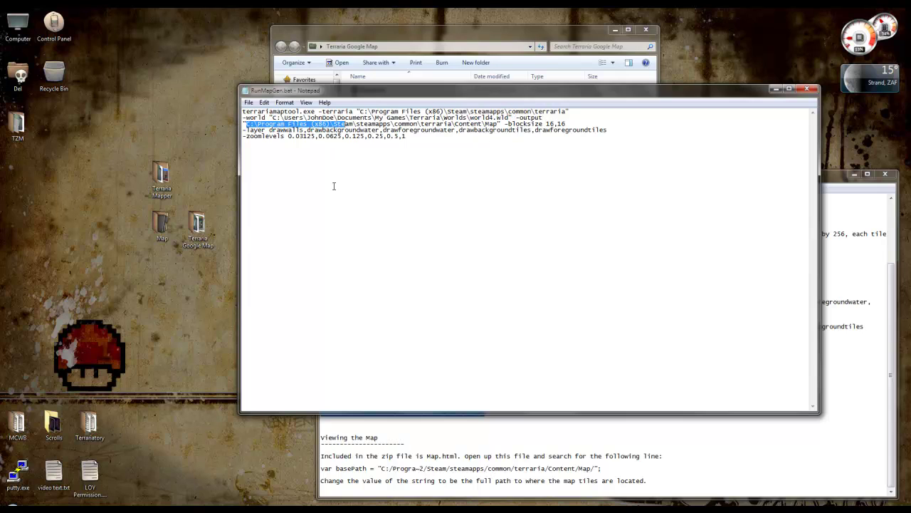
click(161, 225)
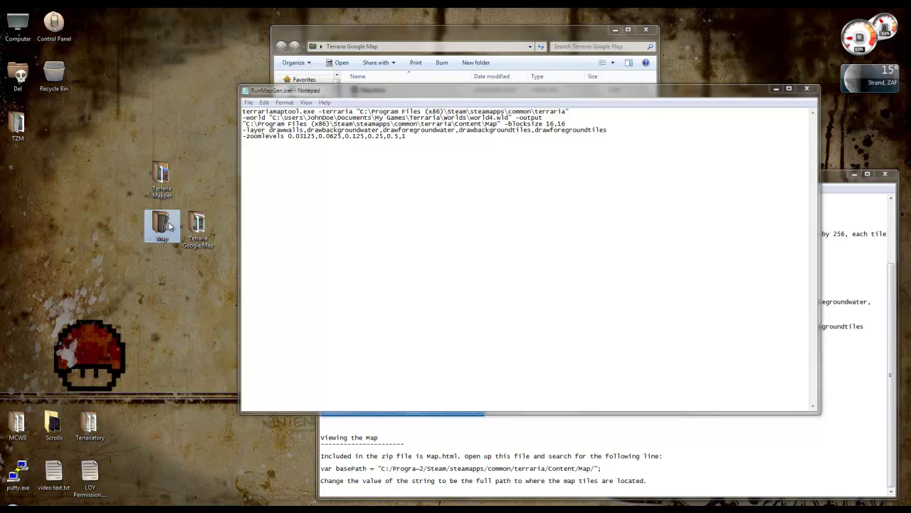
click(274, 153)
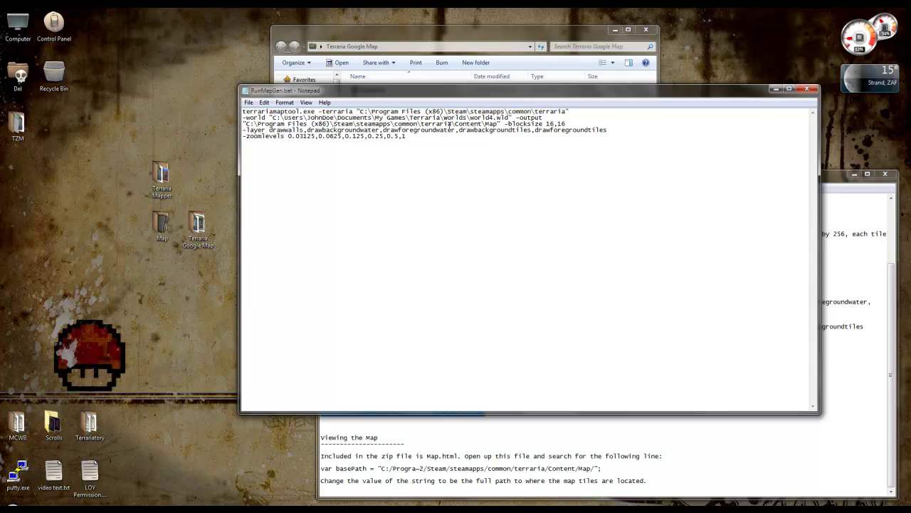
drag(498, 125, 295, 124)
click(573, 144)
drag(407, 135, 243, 112)
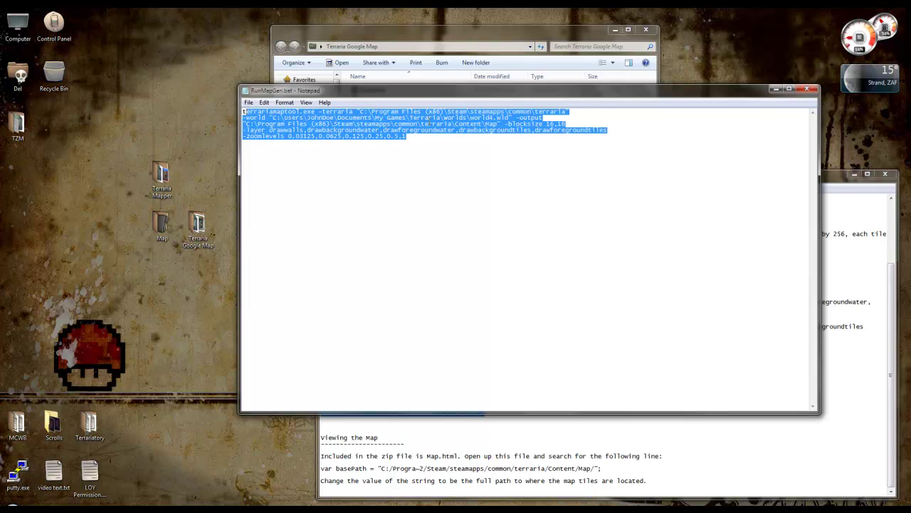
- Close RunMapGen.bat, saving its changes, and return to the Readme
click(806, 87)
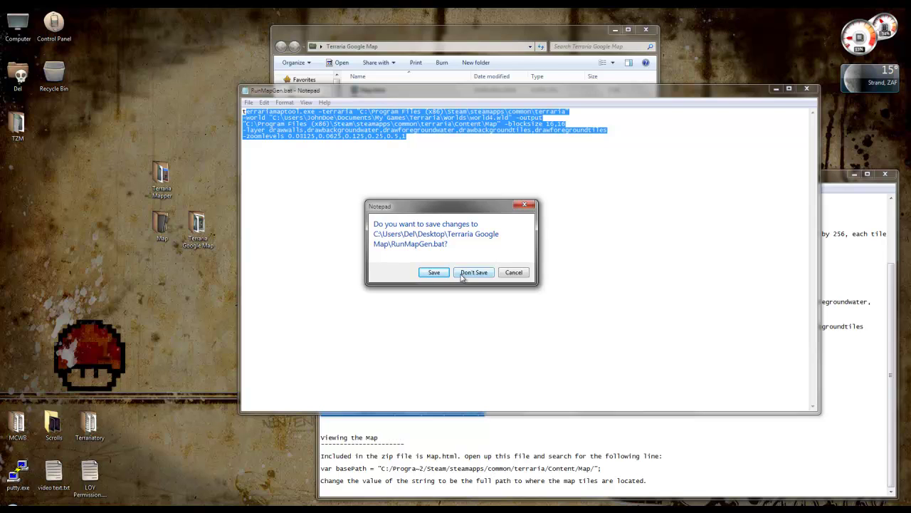
click(442, 273)
click(527, 197)
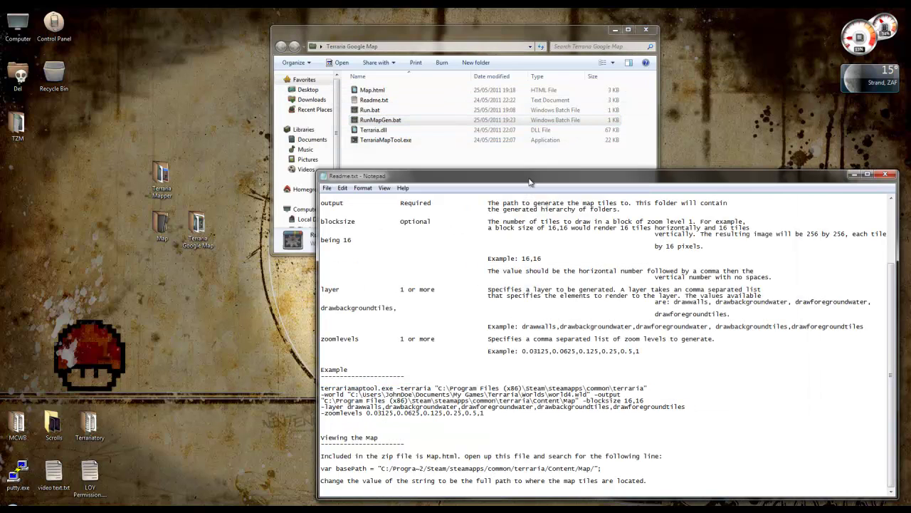
- Highlight the example command in the Readme, and delete RunMapGen.bat from the Terraria Google Map folder
drag(529, 182, 497, 68)
drag(453, 298, 289, 272)
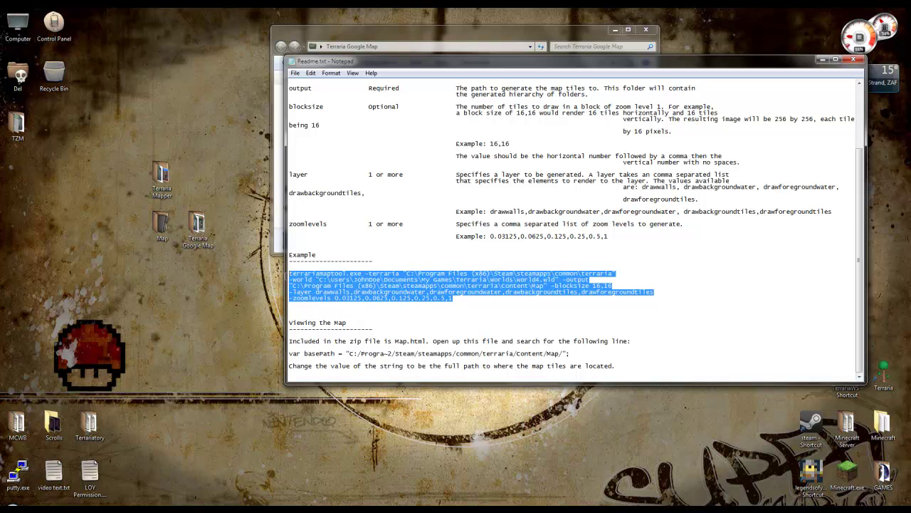
click(427, 34)
click(381, 120)
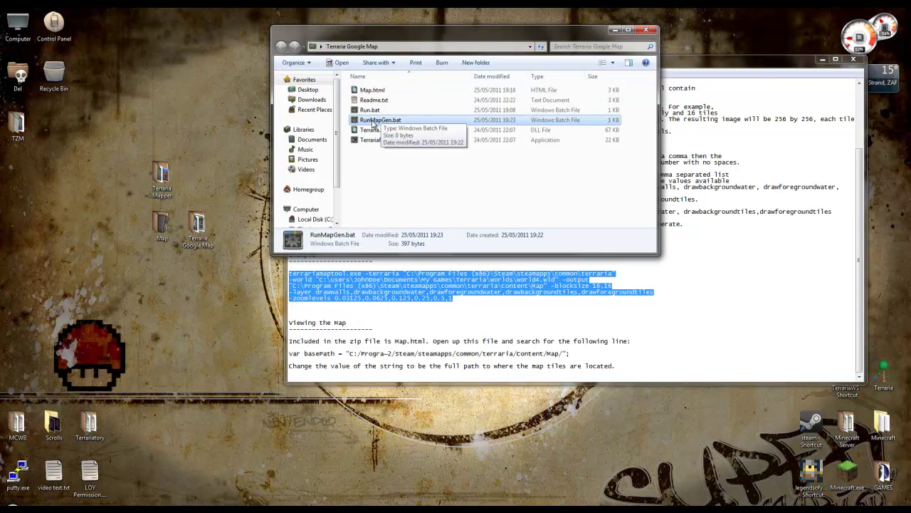
right_click(376, 120)
click(402, 312)
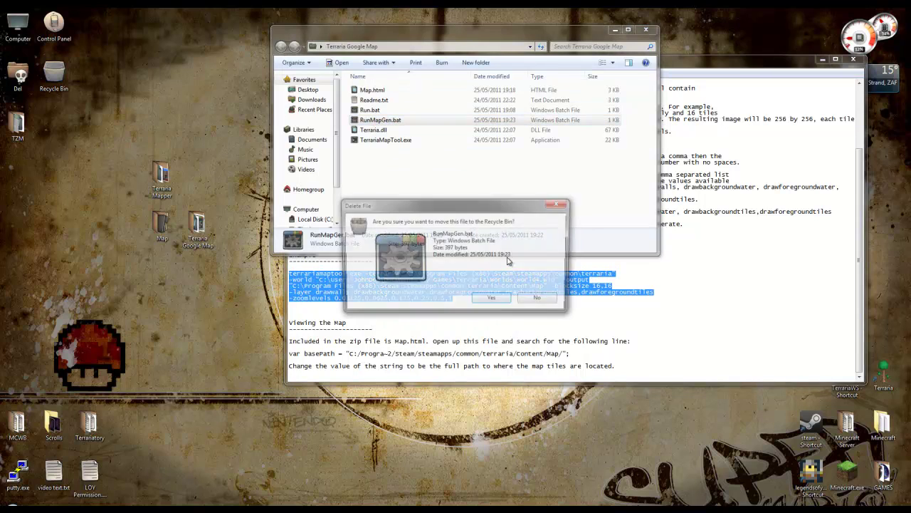
click(493, 299)
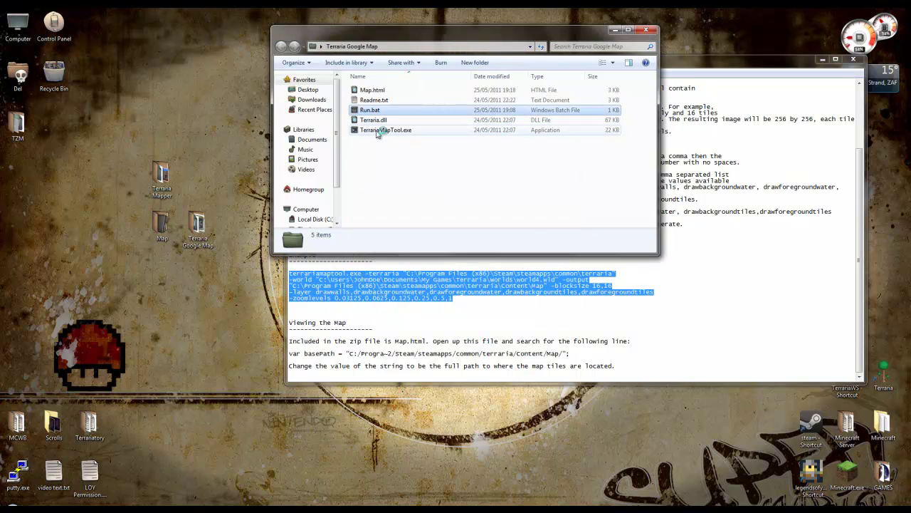
- Switch to the running Terraria game, save and exit the world, and quit the game
click(381, 112)
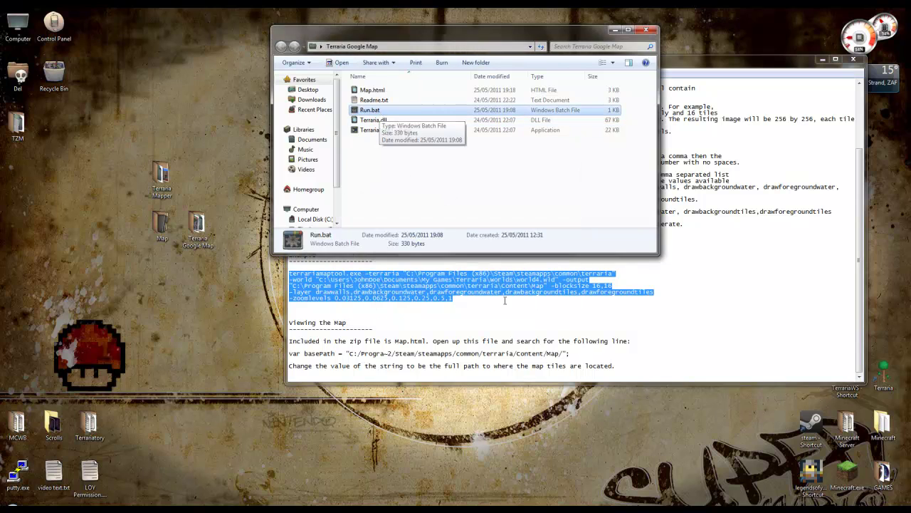
click(456, 510)
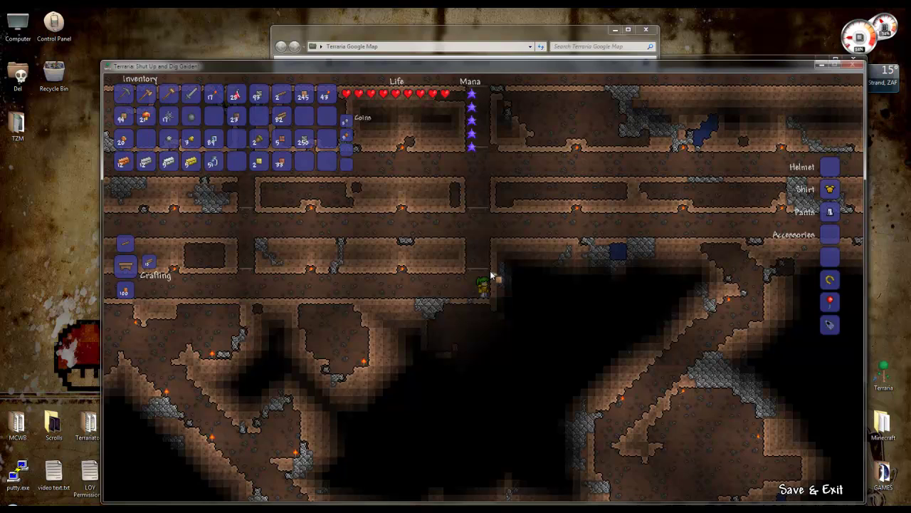
key(Escape)
key(Escape)
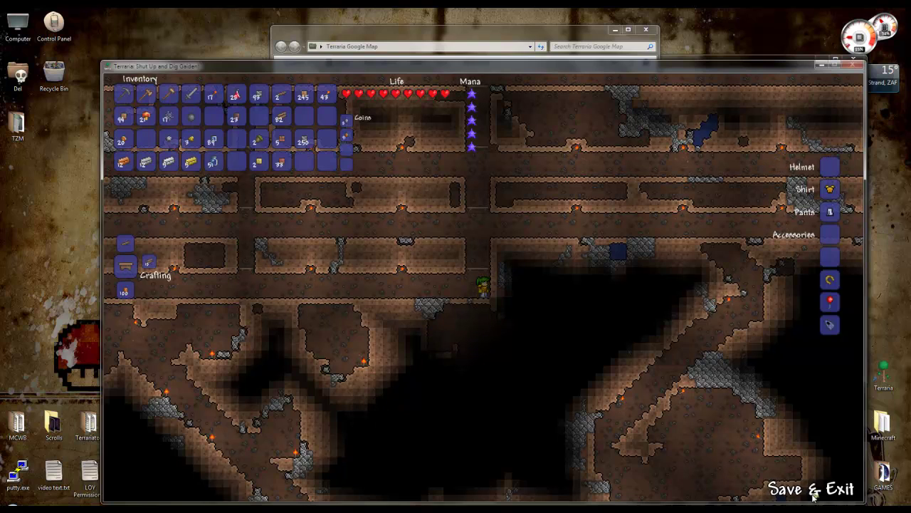
click(811, 489)
click(482, 317)
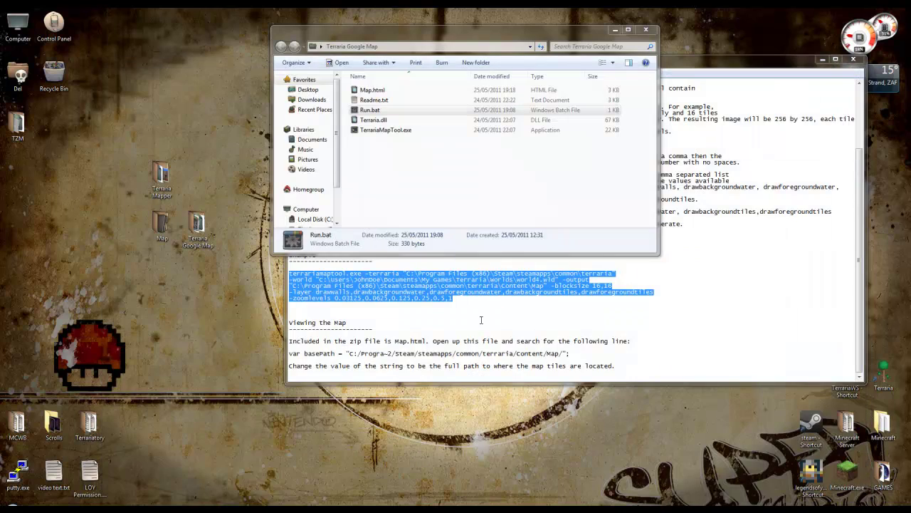
- Edit Run.bat so its -world argument points to world1.wld, save the change and close the file
right_click(371, 112)
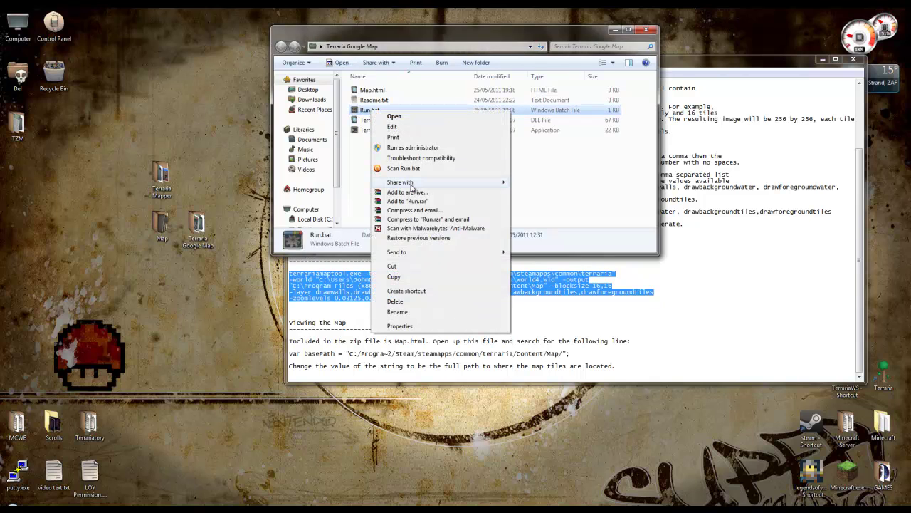
click(406, 126)
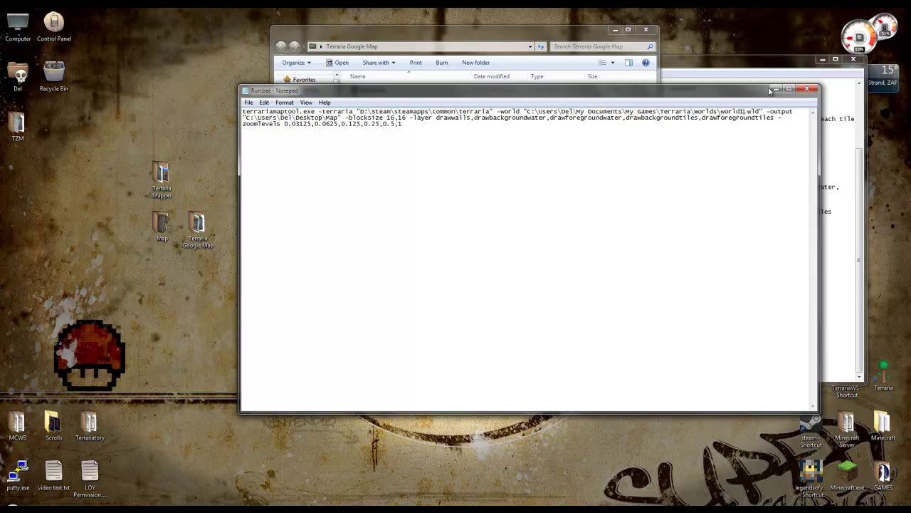
key(BackSpace)
text(4)
click(807, 88)
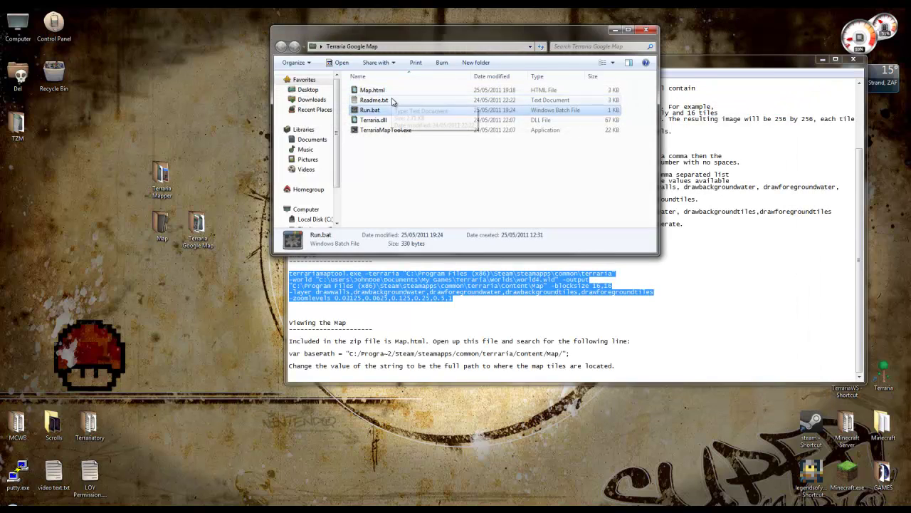
- Run Run.bat to start generating the map tiles, and clear the desktop by closing the Readme and repositioning the folder window
double_click(369, 109)
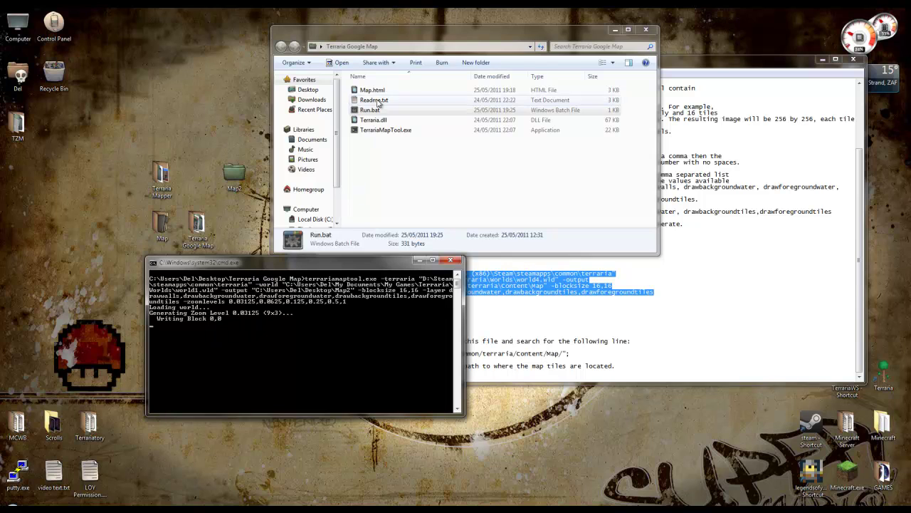
drag(400, 36, 619, 38)
click(347, 66)
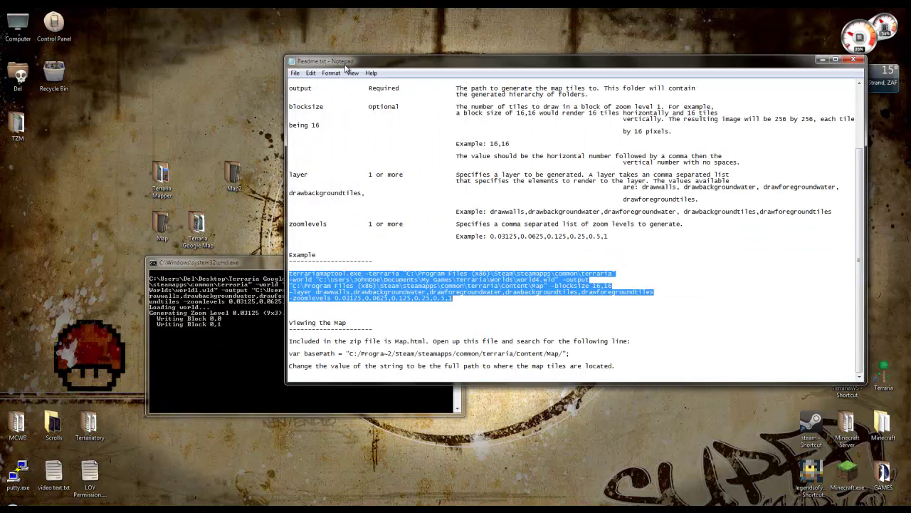
click(853, 60)
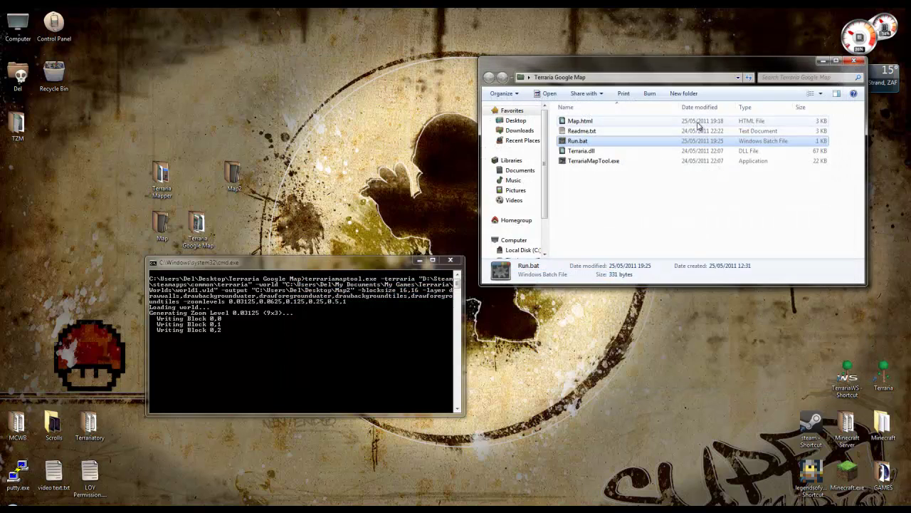
drag(592, 65, 501, 42)
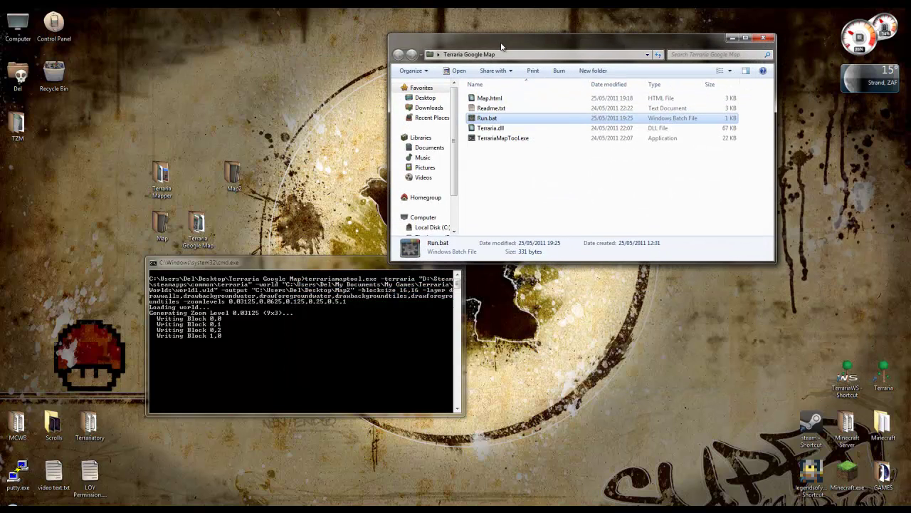
- Open Map.html from the Terraria Google Map folder in Notepad
click(484, 98)
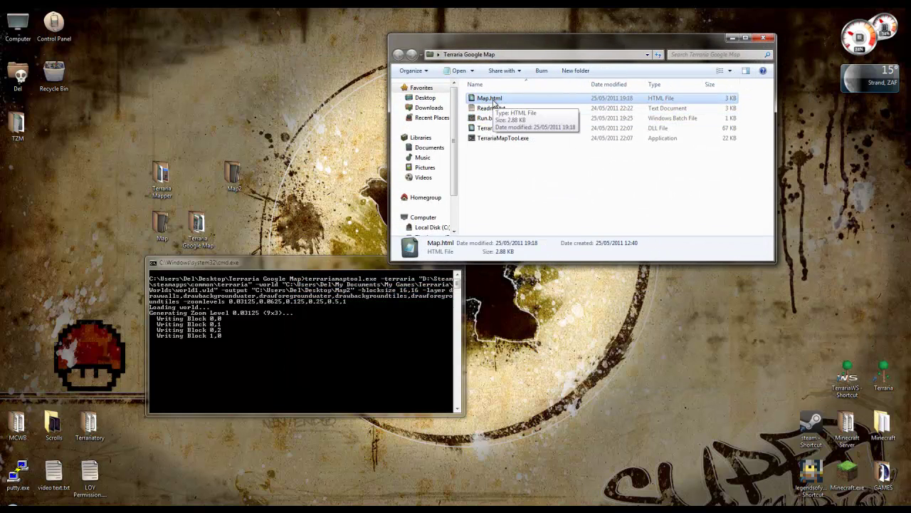
right_click(493, 104)
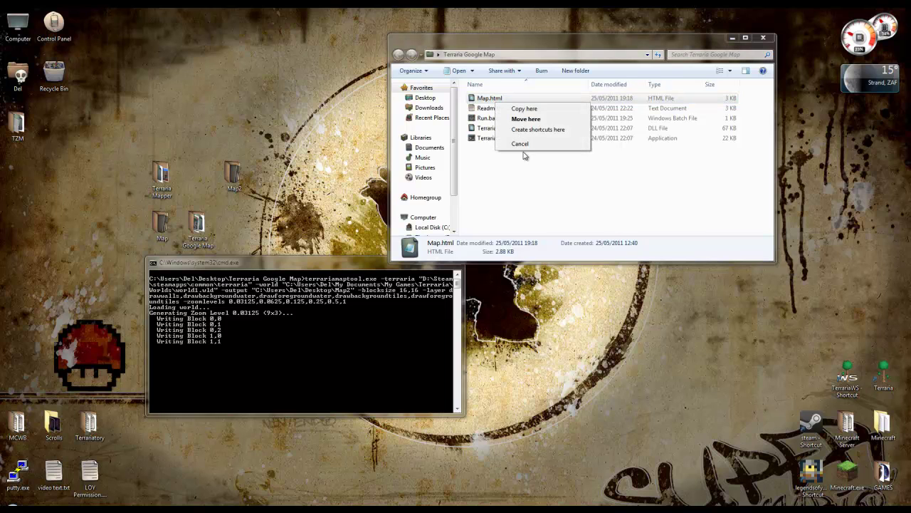
click(492, 105)
right_click(491, 103)
click(511, 128)
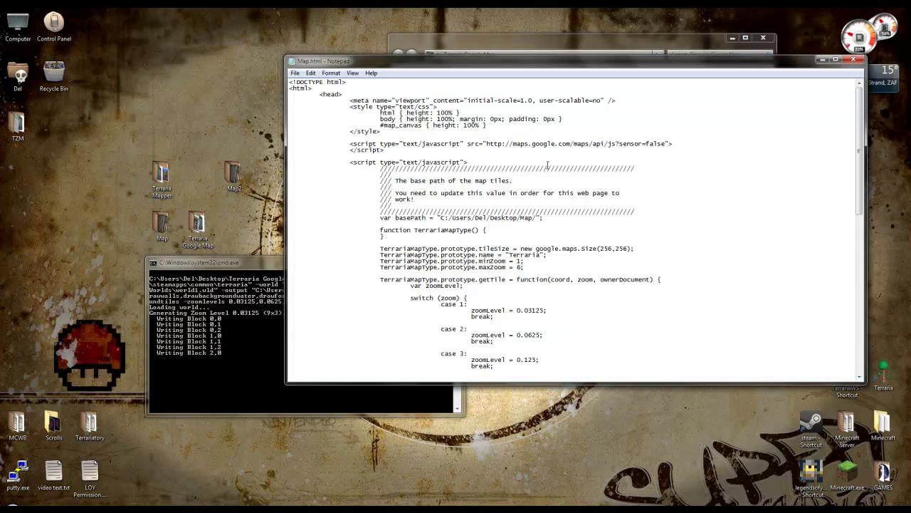
- Examine the map tiles comment and the basePath string in Map.html, and close the file
drag(622, 168, 645, 208)
click(645, 211)
drag(440, 218, 539, 218)
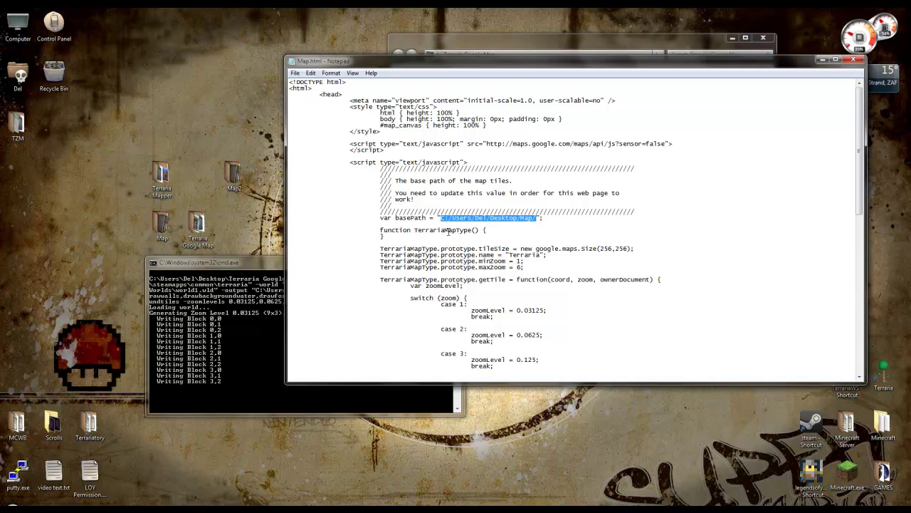
click(467, 218)
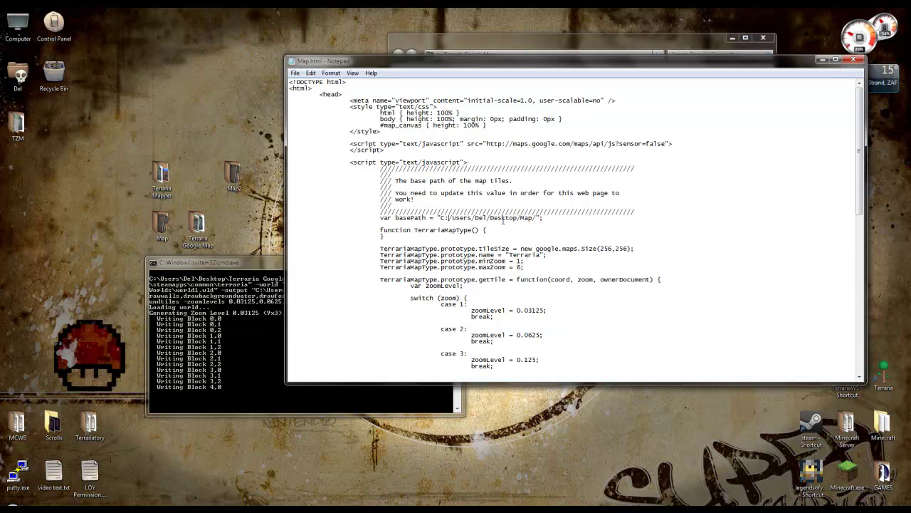
click(537, 217)
drag(538, 217, 444, 217)
click(854, 59)
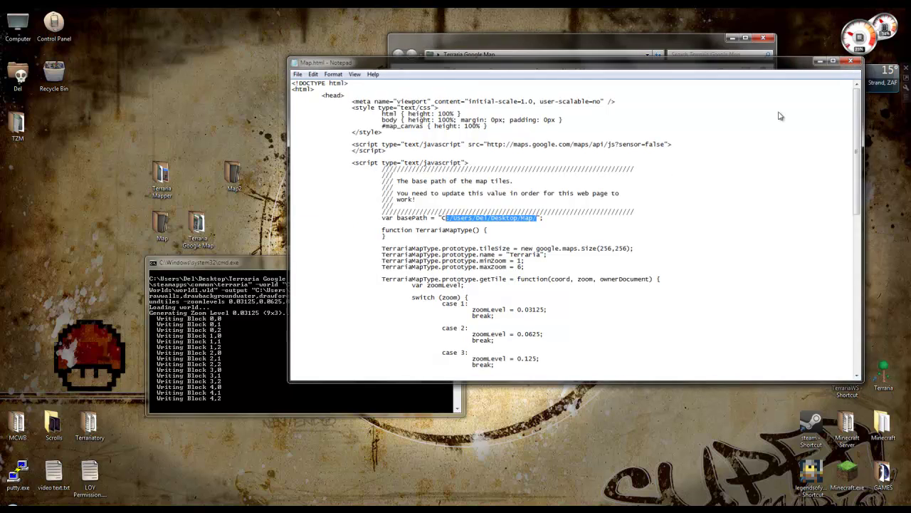
- Open Map.html in Google Chrome and view the ocean edge of the rendered world
right_click(485, 100)
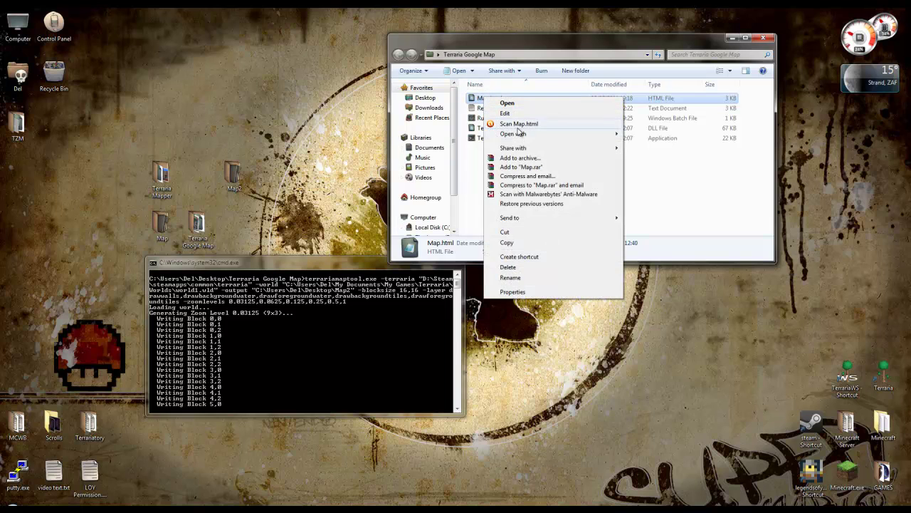
mouse_move(523, 135)
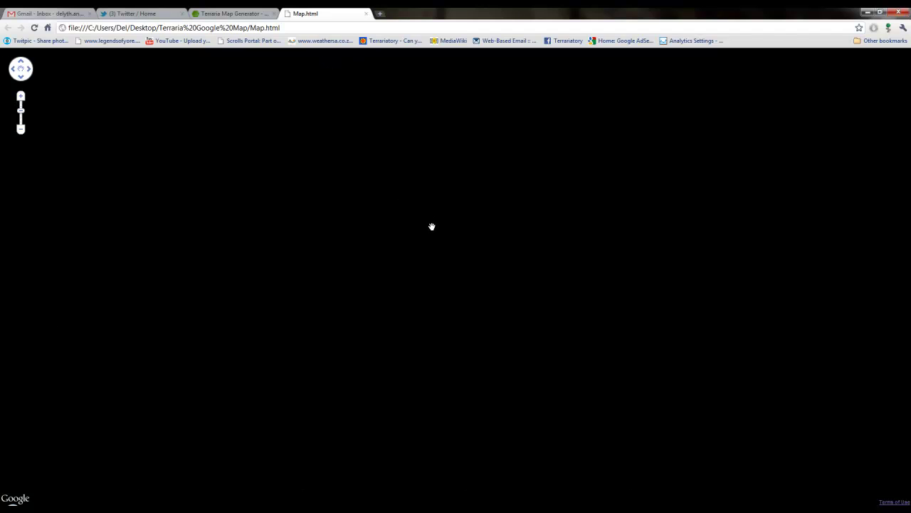
drag(708, 403, 453, 208)
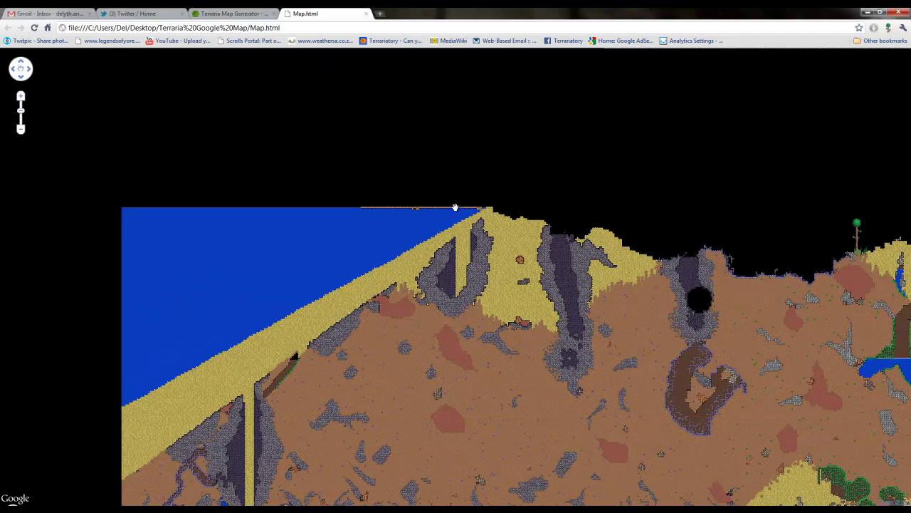
drag(457, 274, 276, 177)
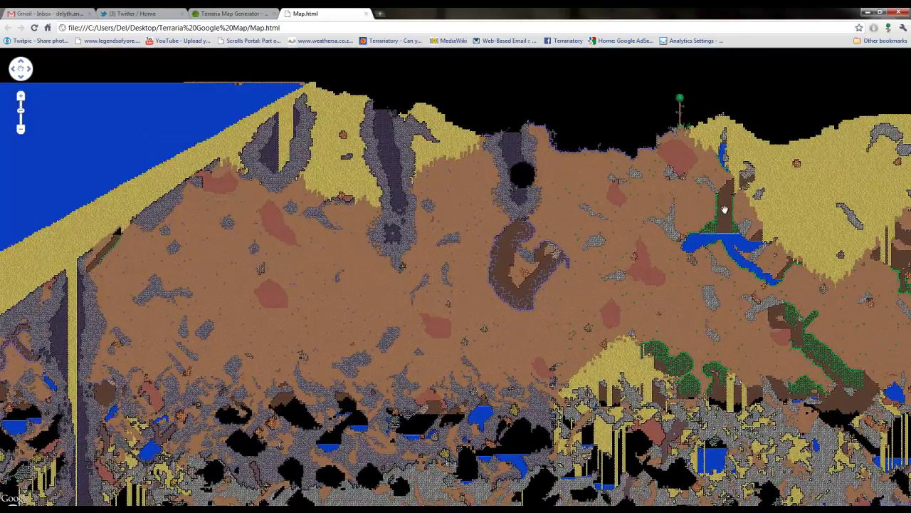
- Survey the rendered Terraria world from end to end, checking its surface, underground caves and sky
drag(725, 210, 368, 127)
drag(768, 408, 415, 252)
drag(738, 284, 460, 324)
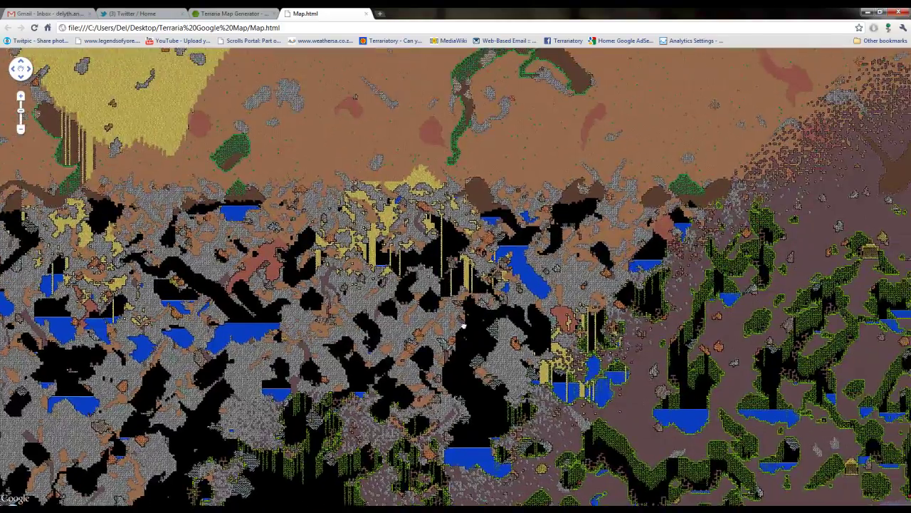
drag(779, 232, 330, 401)
drag(419, 168, 198, 339)
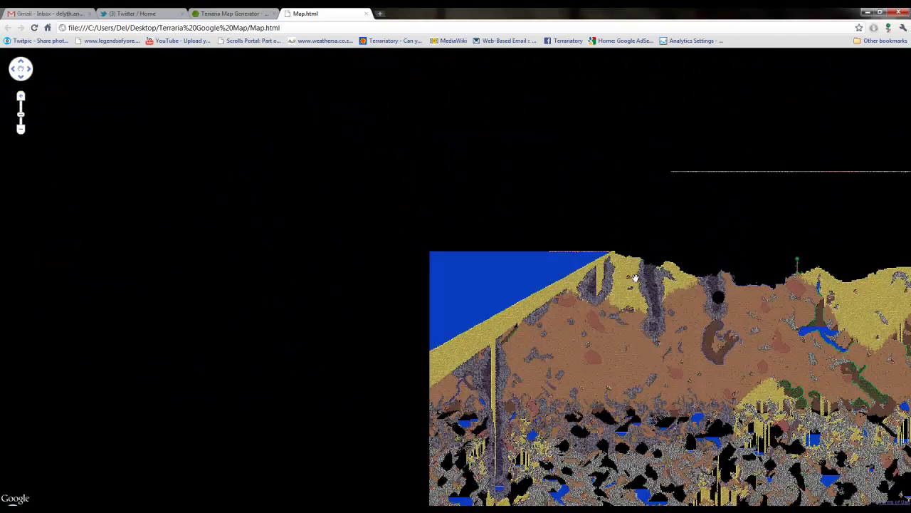
drag(671, 325, 41, 228)
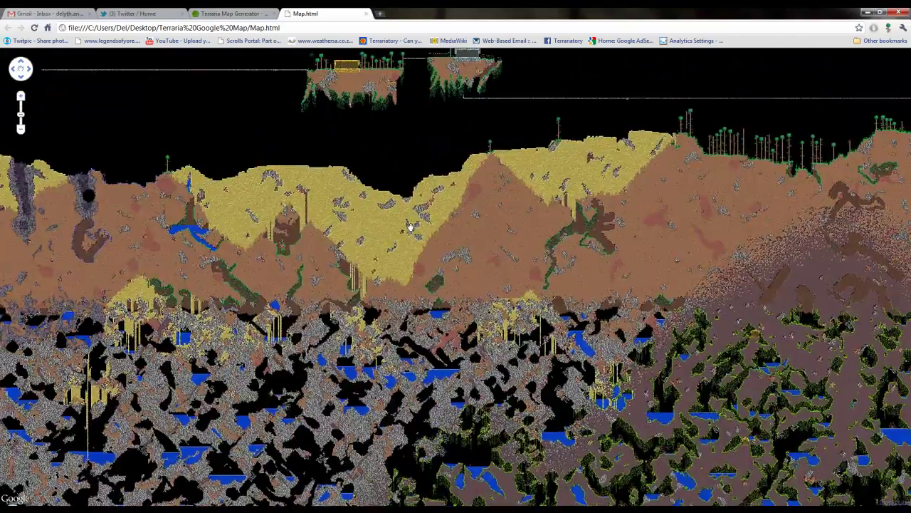
drag(620, 177, 183, 299)
mouse_move(584, 242)
mouse_down()
mouse_move(459, 232)
mouse_move(669, 226)
mouse_move(259, 261)
mouse_move(124, 253)
mouse_up()
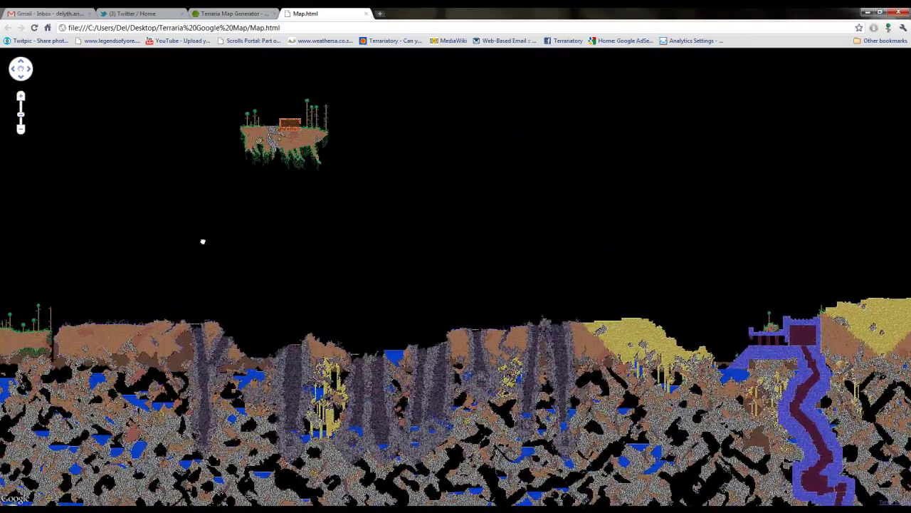
drag(203, 241, 728, 160)
drag(395, 260, 829, 272)
drag(283, 242, 769, 261)
- Inspect the map's tile detail up close around the ocean coast, the nearby chasms and the terrain beside them
scroll(309, 247, up, 1)
scroll(308, 247, up, 1)
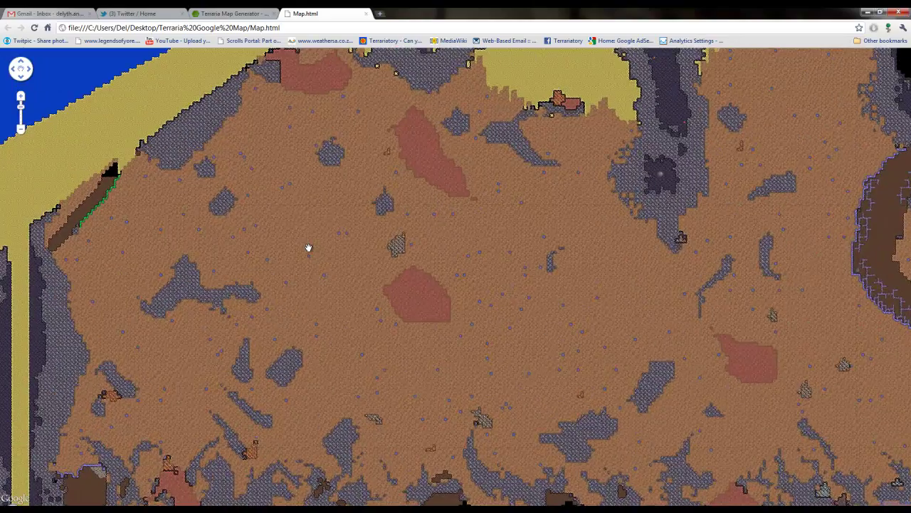
scroll(351, 206, up, 1)
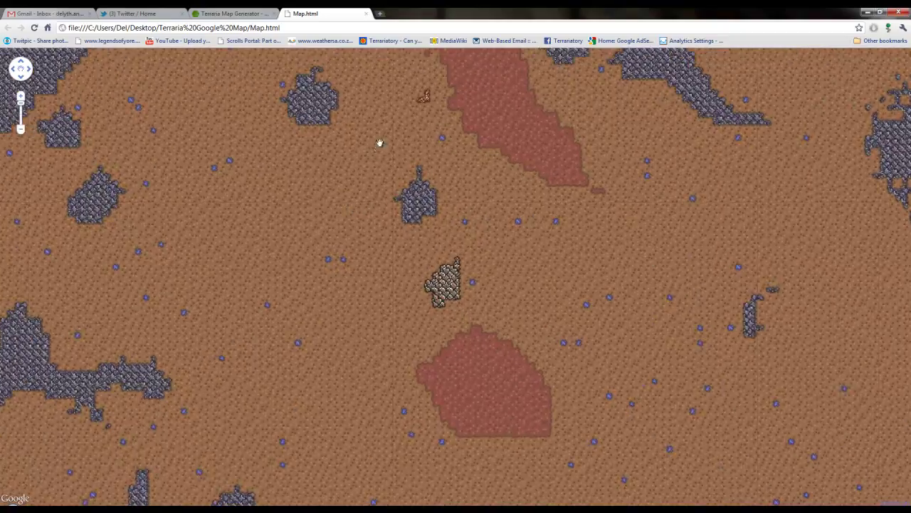
drag(377, 157, 372, 266)
drag(596, 219, 594, 395)
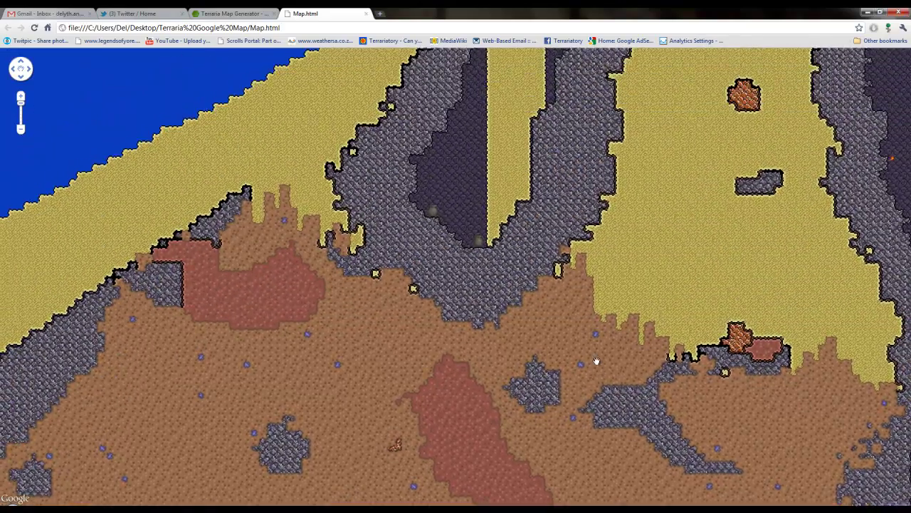
drag(561, 186, 255, 313)
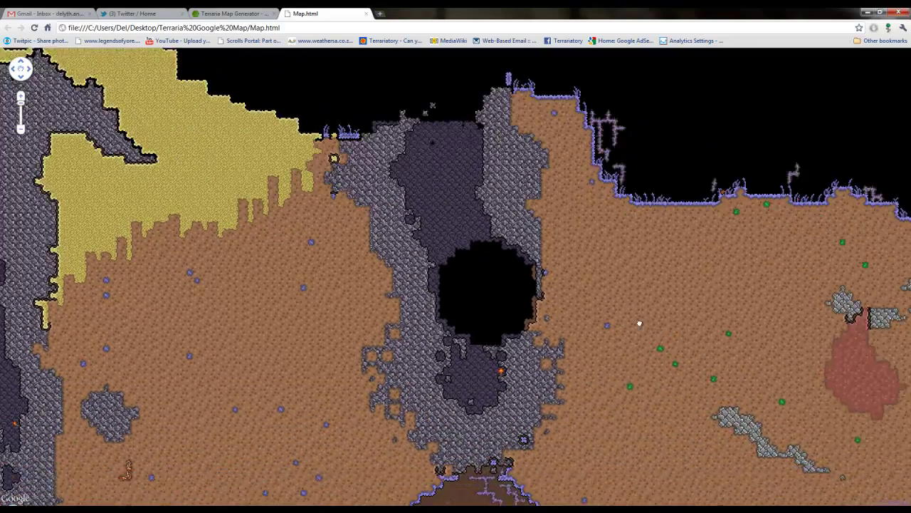
drag(639, 324, 582, 224)
drag(565, 283, 475, 397)
drag(598, 226, 525, 334)
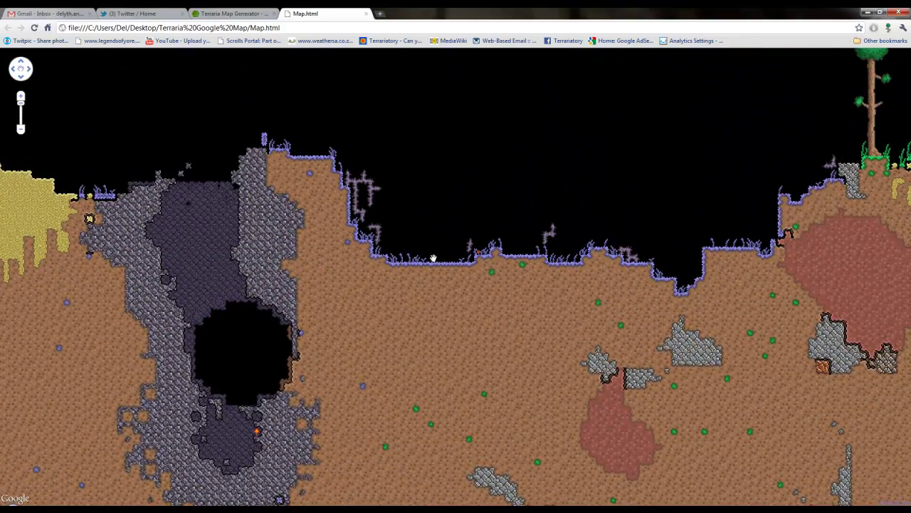
drag(433, 257, 472, 193)
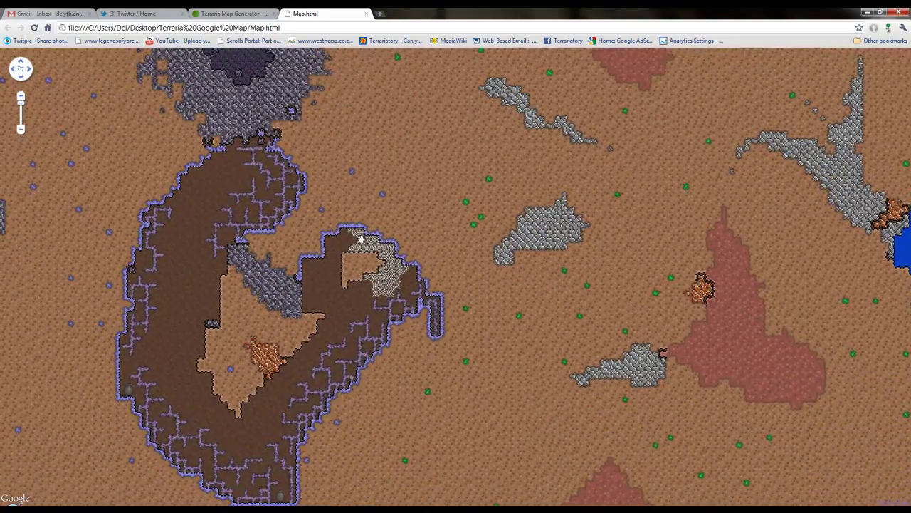
- Inspect the corruption chasm, the deep jungle and the lava pools of the underworld on the rendered map
drag(361, 241, 380, 179)
drag(704, 309, 719, 165)
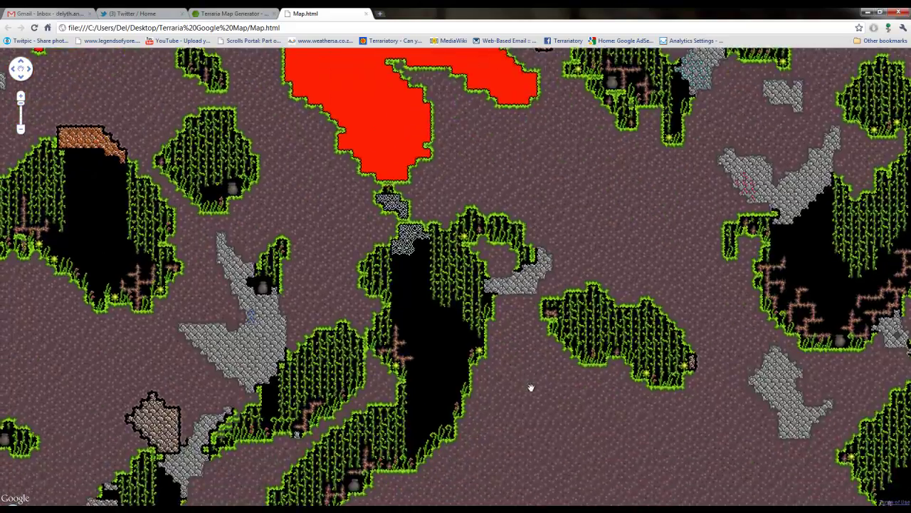
drag(530, 387, 548, 348)
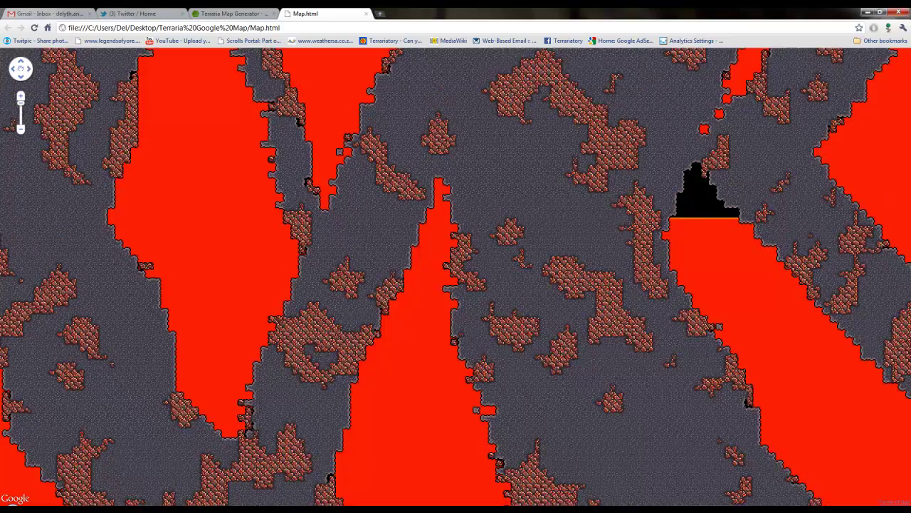
drag(461, 274, 452, 488)
drag(507, 228, 493, 490)
drag(536, 210, 533, 298)
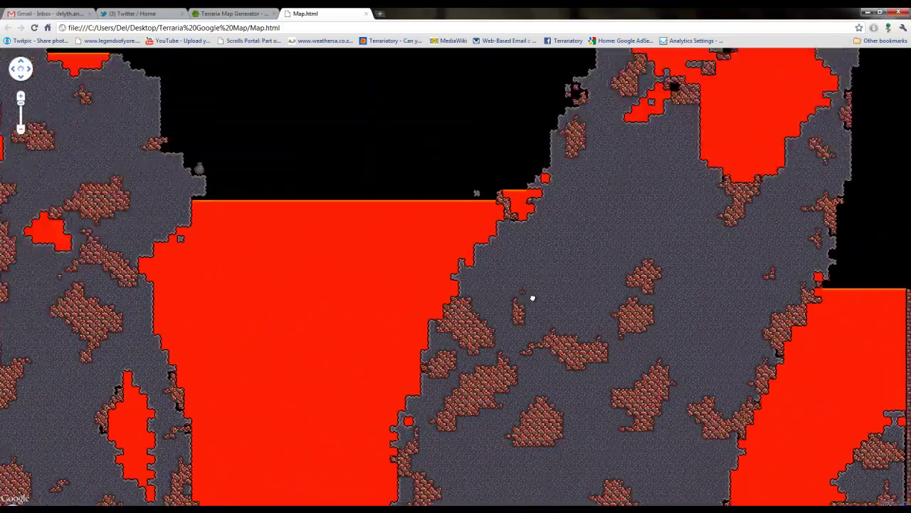
drag(482, 207, 483, 351)
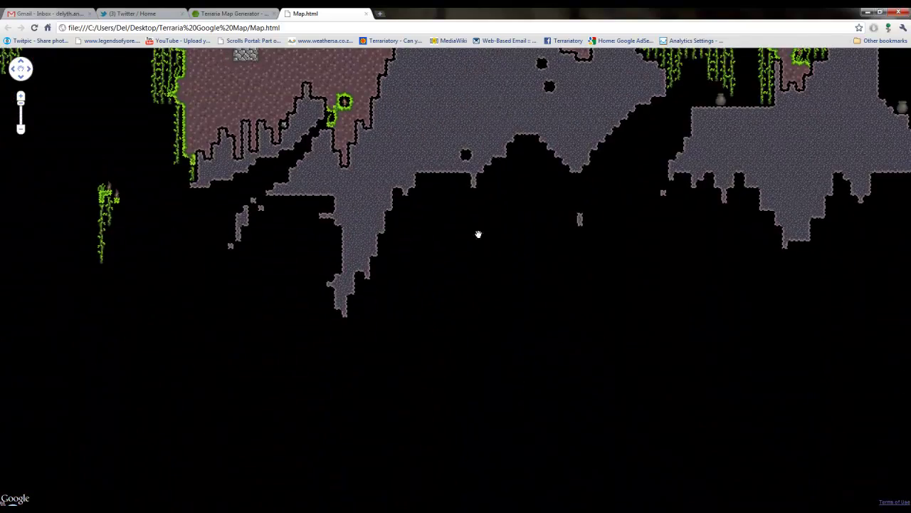
- Examine the underground jungle caves from the underworld ceiling up towards the stone-brick house
drag(470, 140, 318, 306)
drag(560, 190, 373, 335)
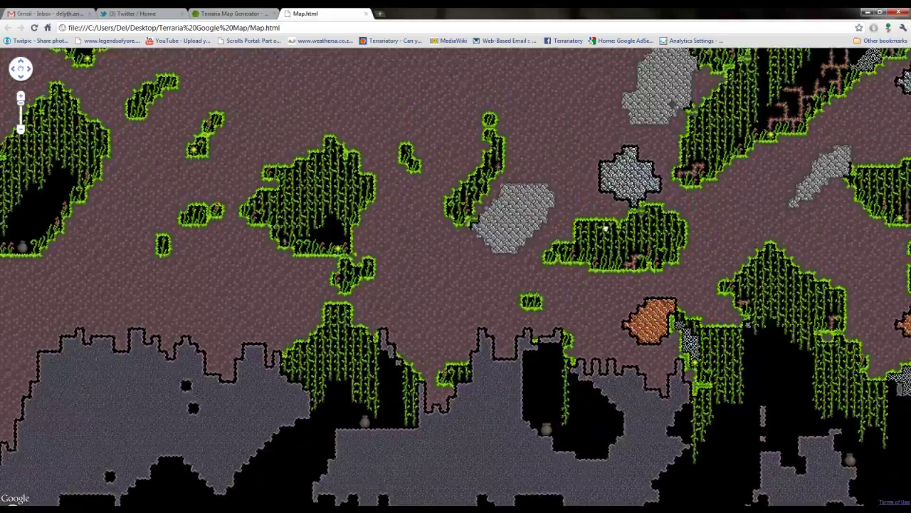
drag(720, 181, 325, 281)
drag(474, 191, 420, 325)
drag(536, 182, 533, 333)
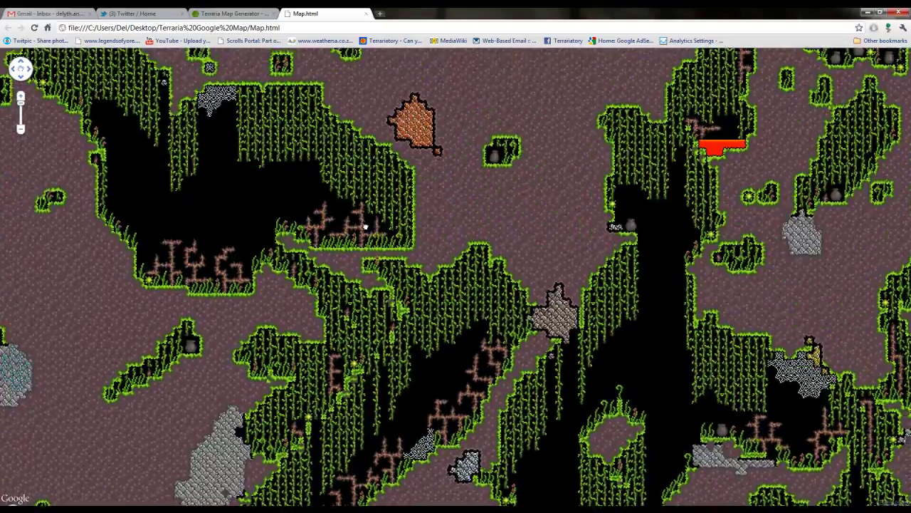
drag(365, 226, 545, 406)
drag(554, 160, 369, 308)
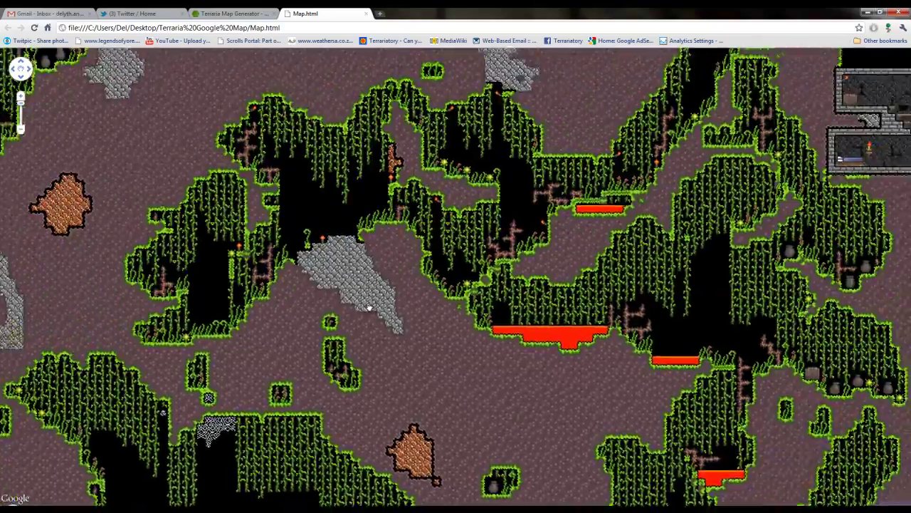
- Inspect the stone-brick house in the underground jungle, including its furnished rooms and surrounding caverns
drag(674, 226, 191, 288)
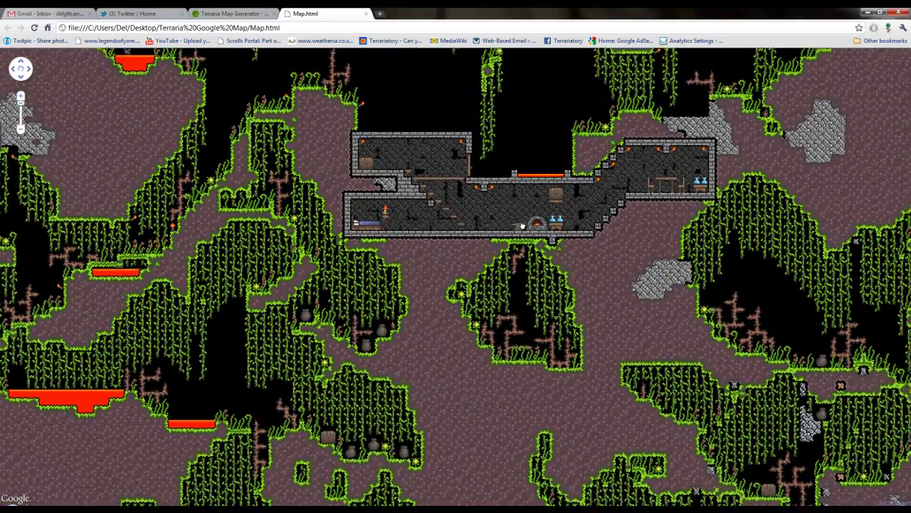
drag(522, 226, 399, 329)
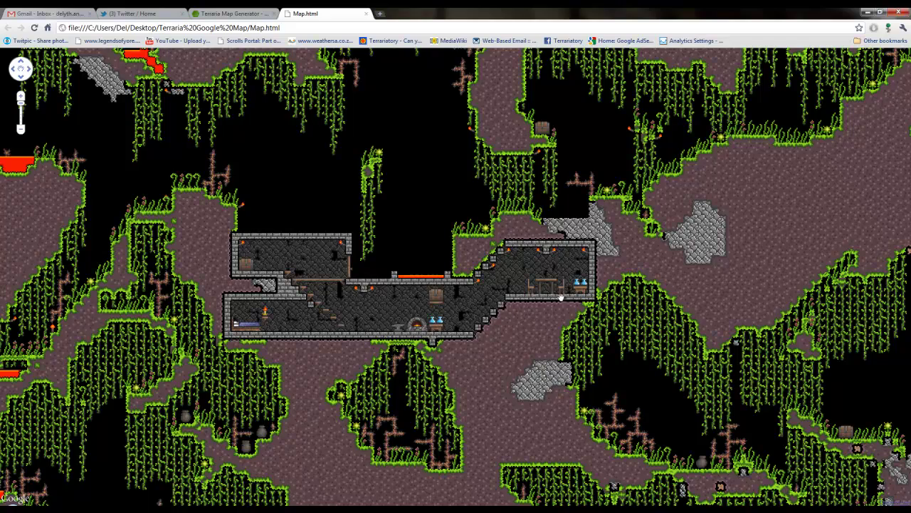
drag(388, 218, 443, 205)
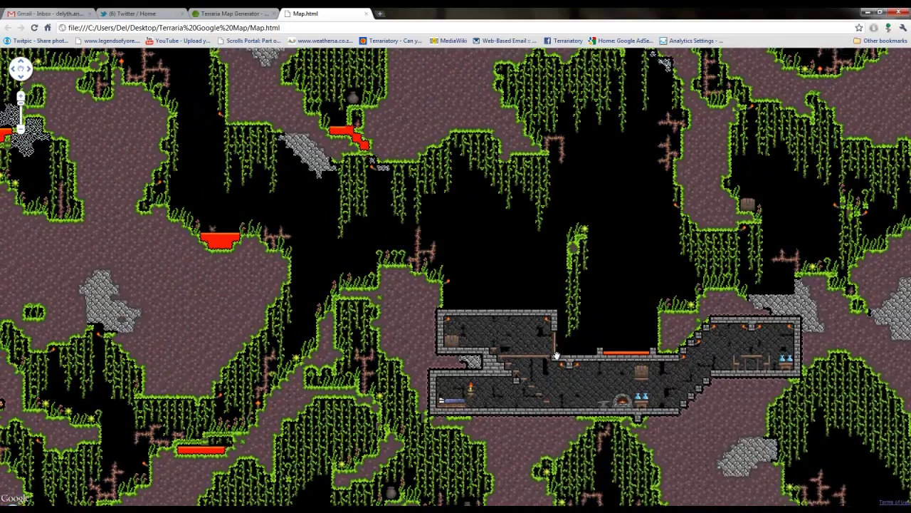
drag(556, 355, 270, 247)
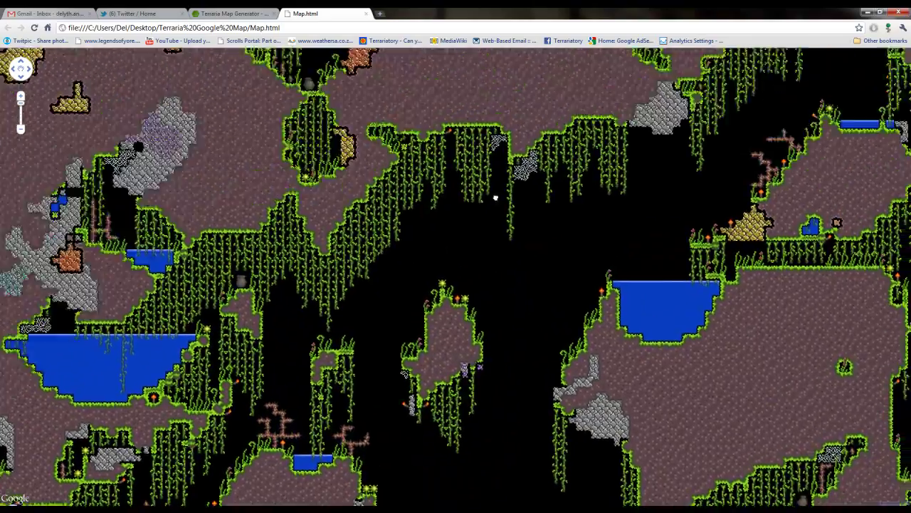
- Survey the map from the upper jungle caverns and water pools through the stone caves towards the surface
drag(495, 198, 434, 314)
drag(498, 89, 310, 417)
drag(381, 96, 321, 484)
drag(576, 79, 339, 442)
drag(556, 96, 445, 491)
drag(574, 146, 452, 346)
drag(551, 101, 508, 267)
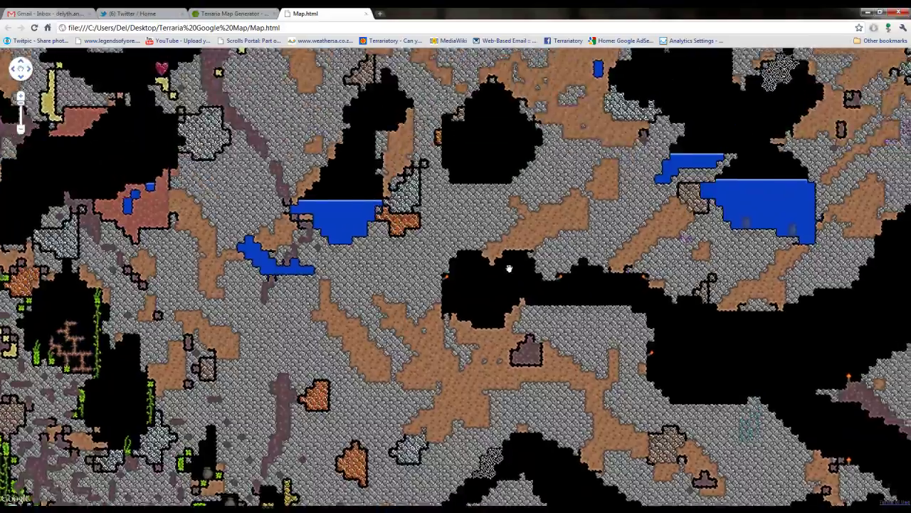
drag(529, 154, 321, 350)
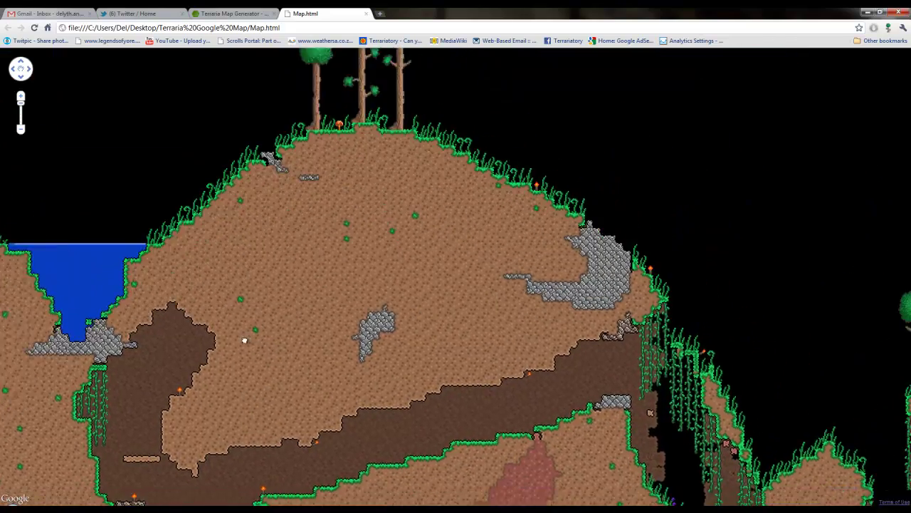
- Examine the world's surface along the grassy hills, trees, ponds and the tunnels just below them
drag(244, 340, 271, 284)
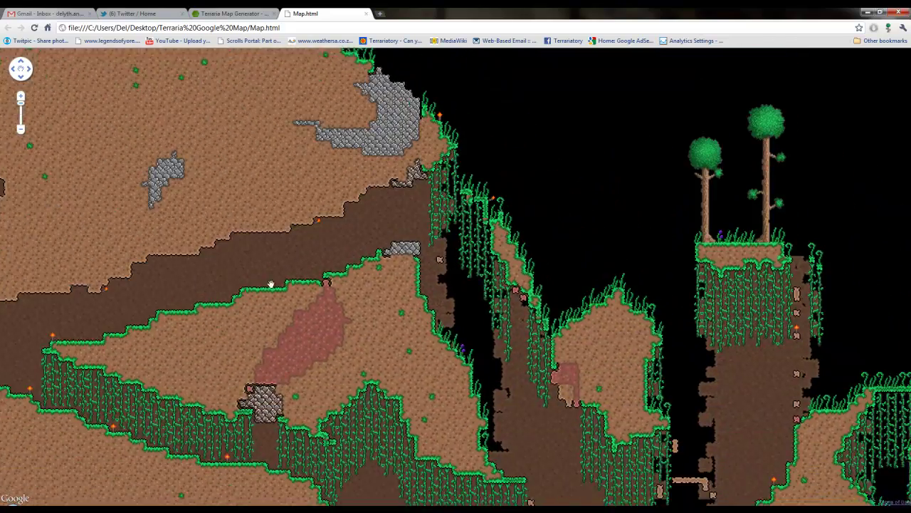
drag(664, 353, 245, 251)
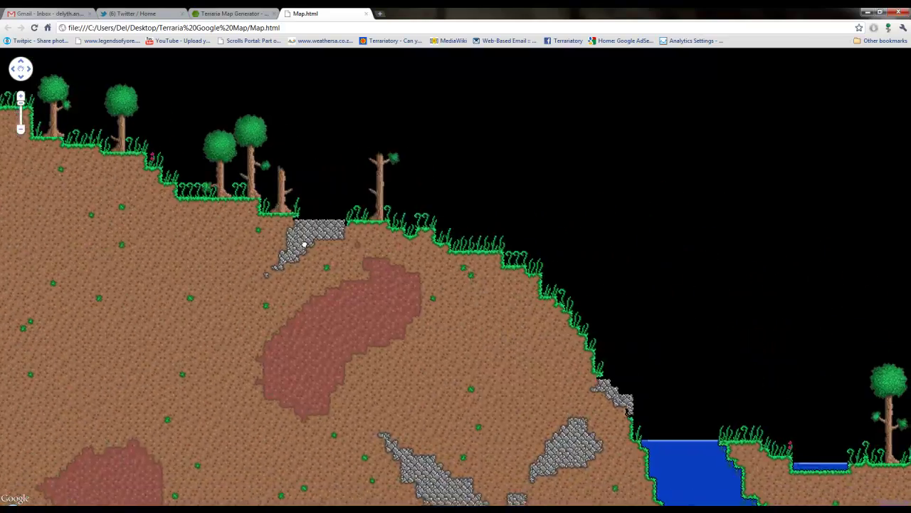
drag(794, 400, 195, 265)
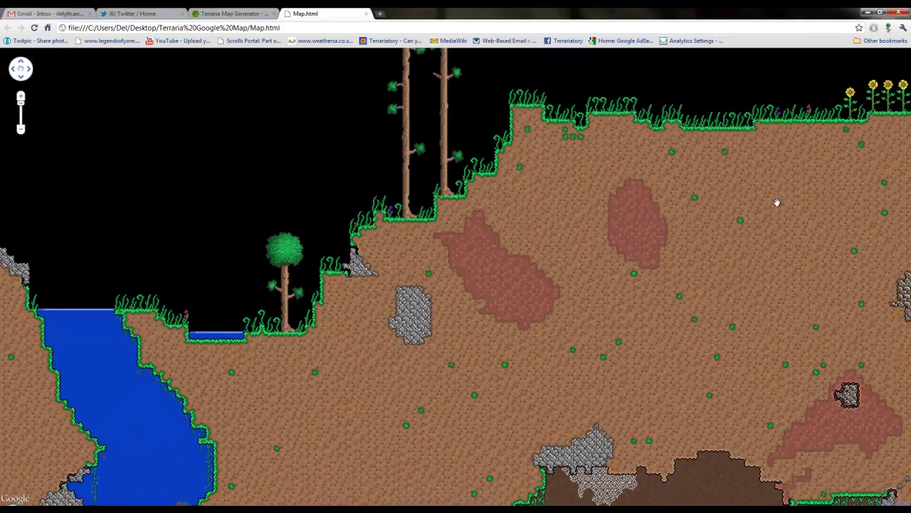
drag(775, 202, 439, 288)
drag(893, 227, 244, 223)
drag(695, 360, 335, 247)
drag(729, 268, 631, 193)
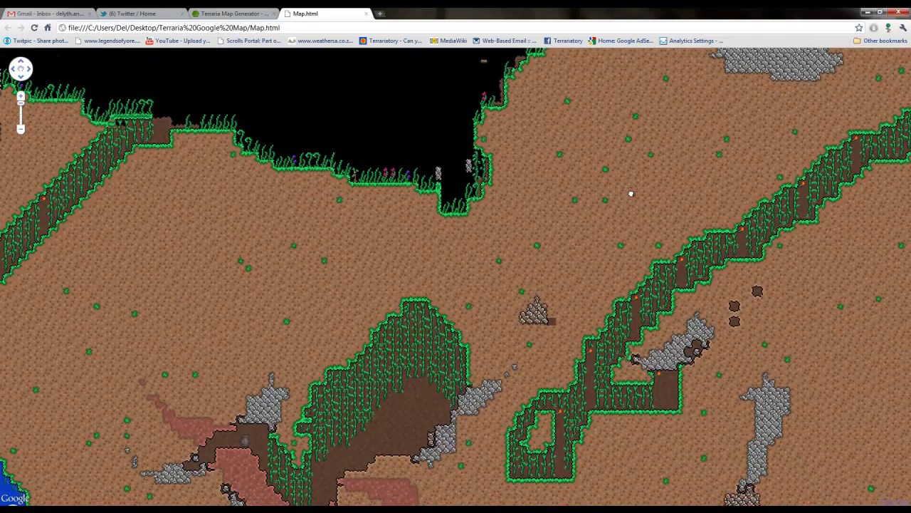
- Inspect the torch-lit tunnels, sand deposits and caves beneath the surface hills
drag(696, 382, 424, 156)
drag(621, 434, 549, 398)
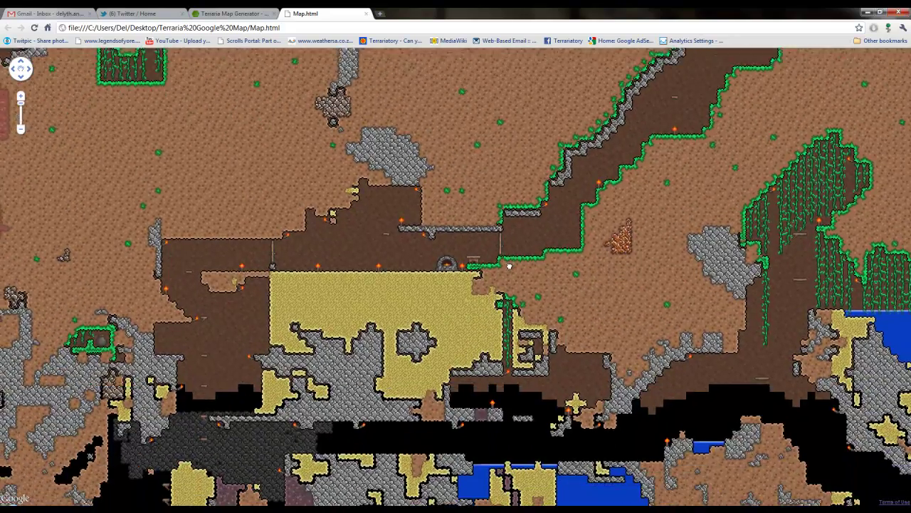
drag(509, 266, 520, 208)
drag(685, 350, 525, 281)
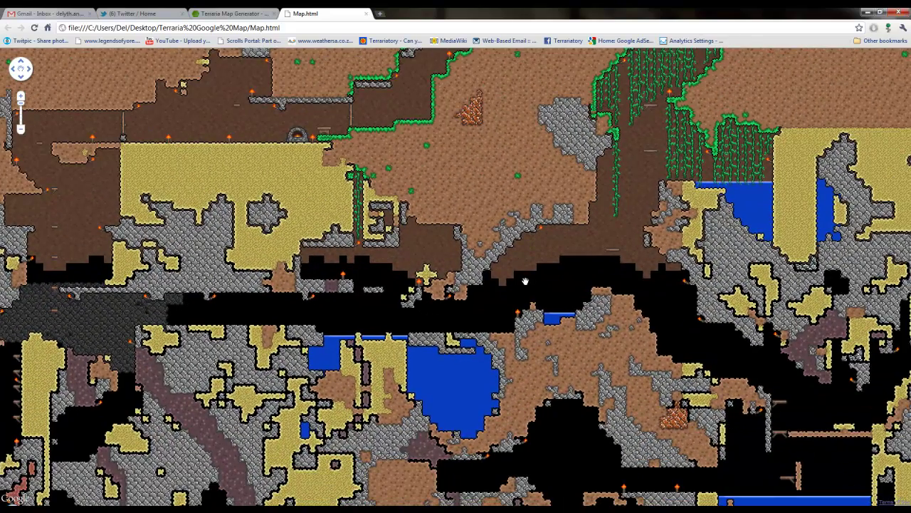